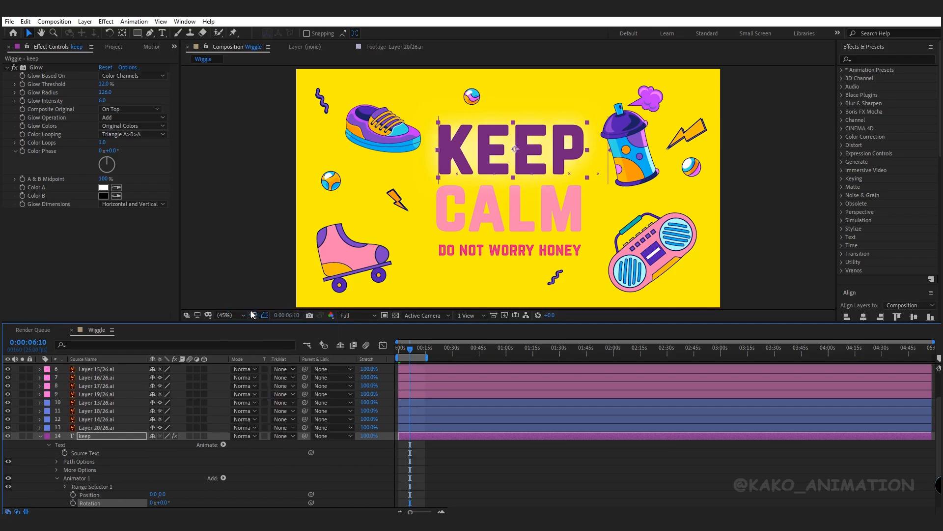
# - Add a Wiggly selector to Animator 1 on the keep text layer
pyautogui.click(224, 477)
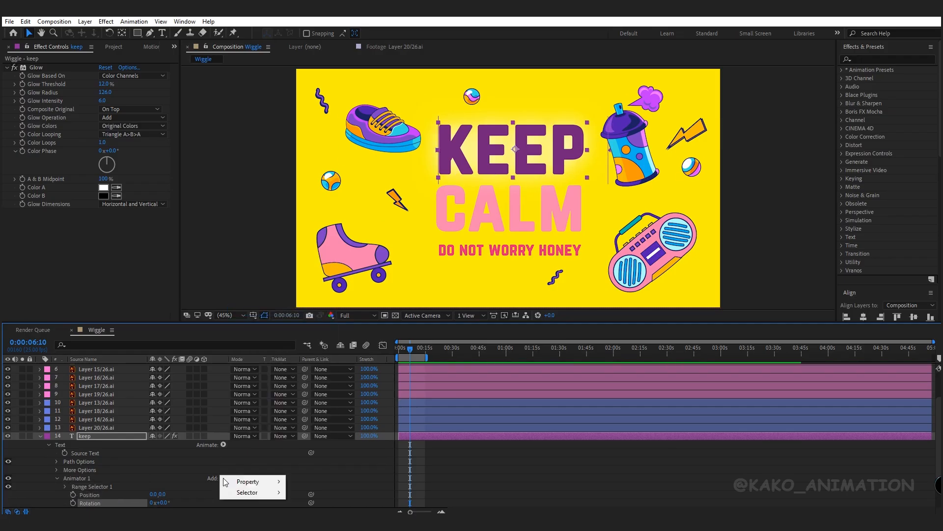
pyautogui.moveTo(266, 492)
pyautogui.click(309, 504)
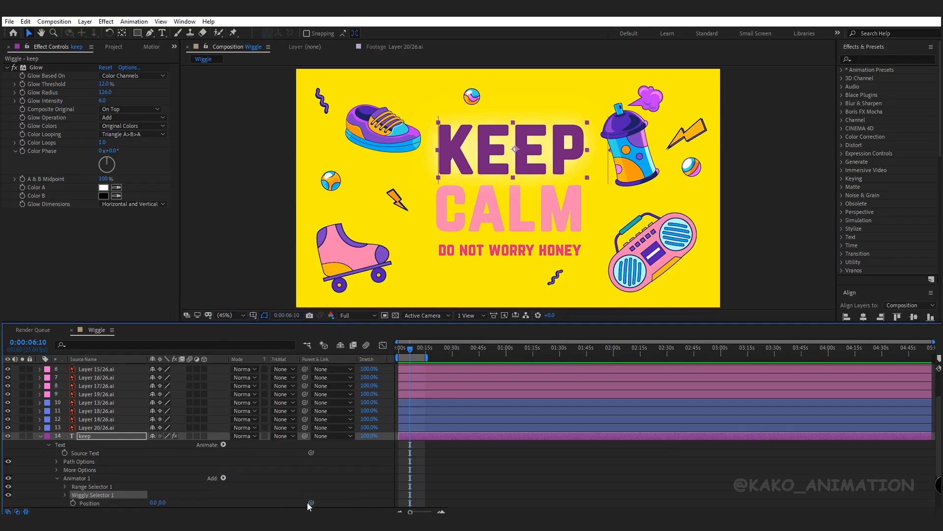
# - Set the keep animator's Position to 0, 20 and Rotation to 10°
pyautogui.scroll(-2, 939, 471)
pyautogui.scroll(-1, 939, 473)
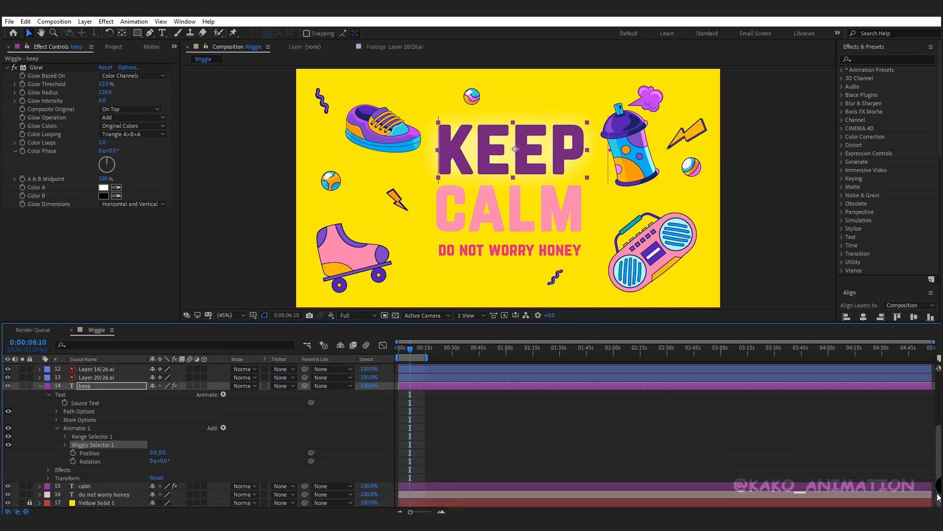
pyautogui.click(163, 453)
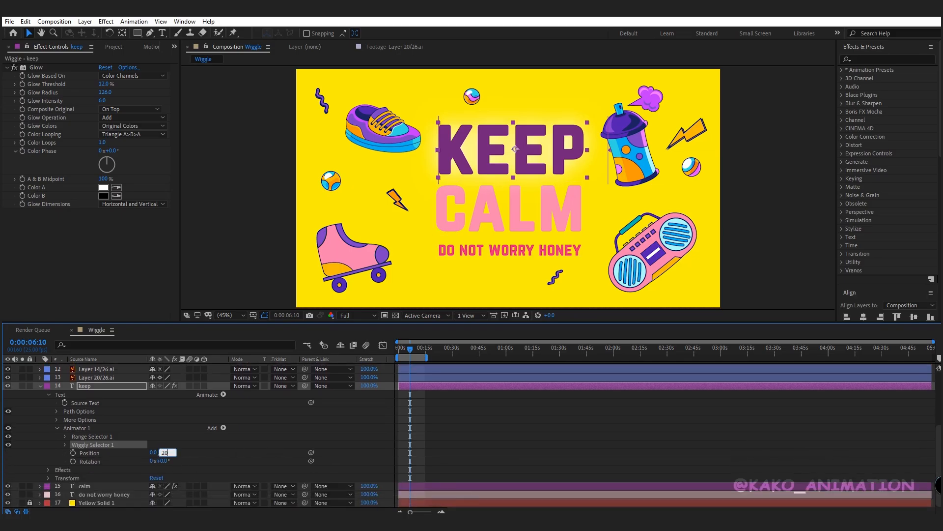
pyautogui.press('Return')
pyautogui.click(164, 460)
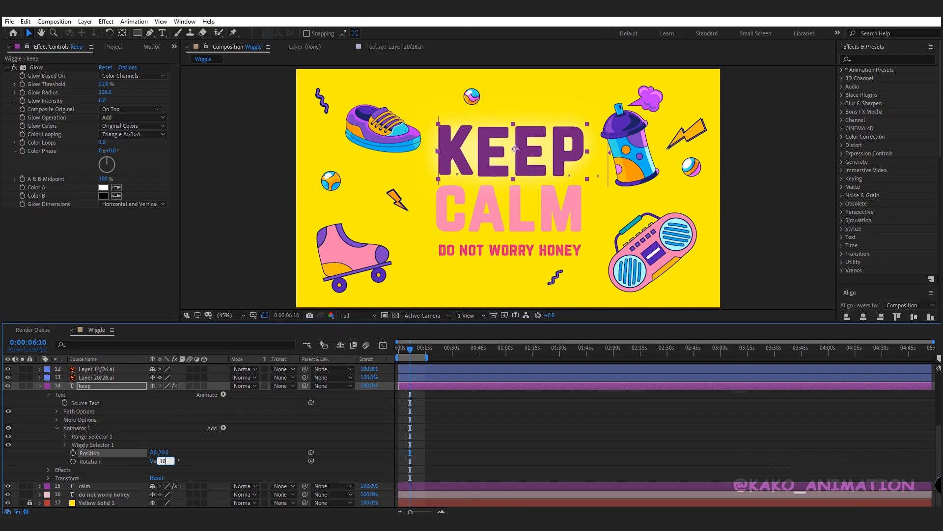
pyautogui.press('Return')
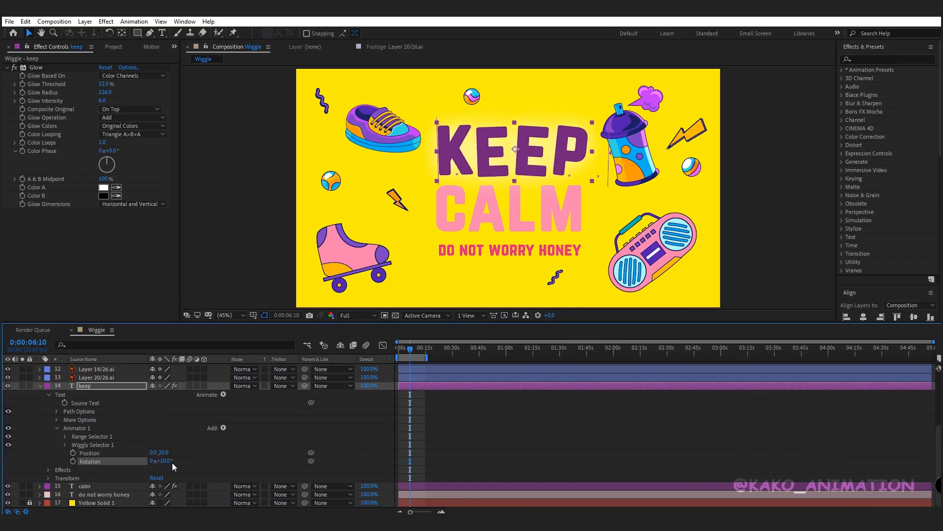
# - Set the keep Wiggly Selector's Wiggles/Second to 3.5 and Correlation to 0%
pyautogui.click(65, 444)
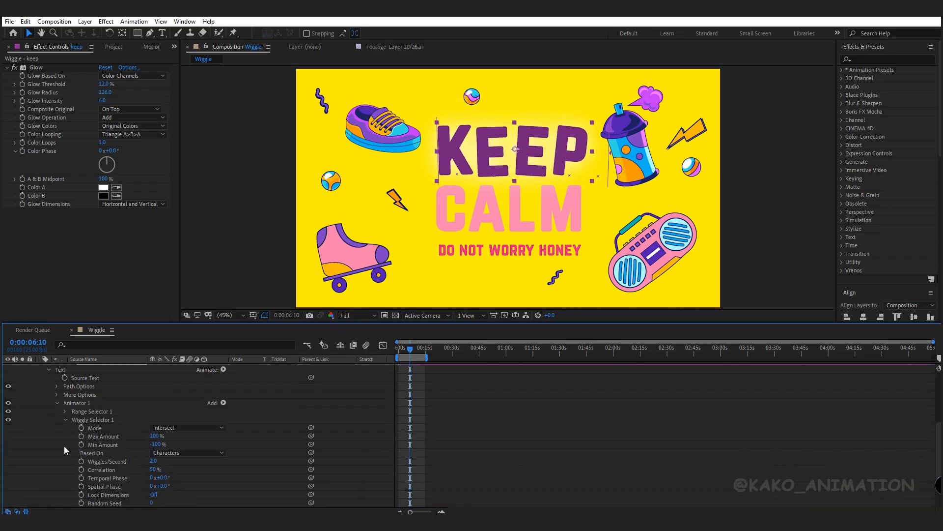
pyautogui.click(154, 460)
pyautogui.write('3.5')
pyautogui.press('Tab')
pyautogui.write('0')
pyautogui.press('Return')
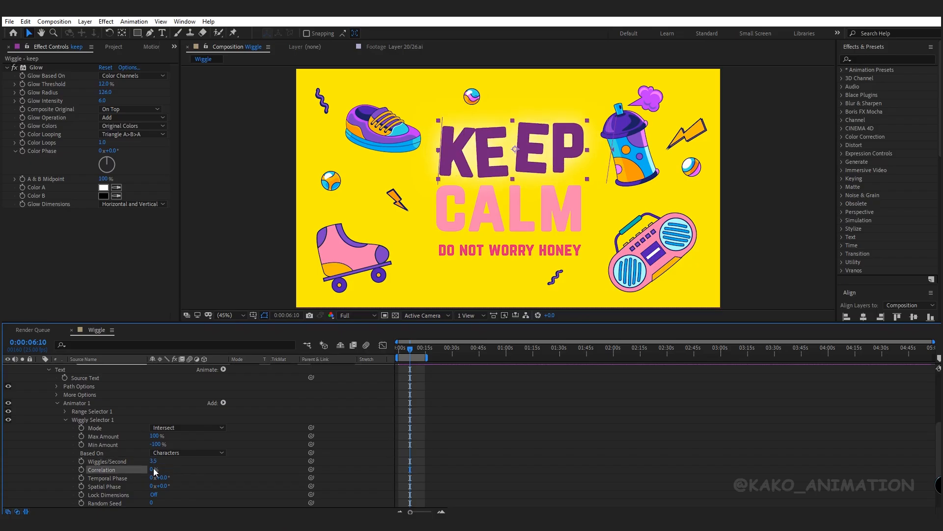
# - Set the keep layer's Grouping Alignment in More Options to -26%
pyautogui.click(57, 395)
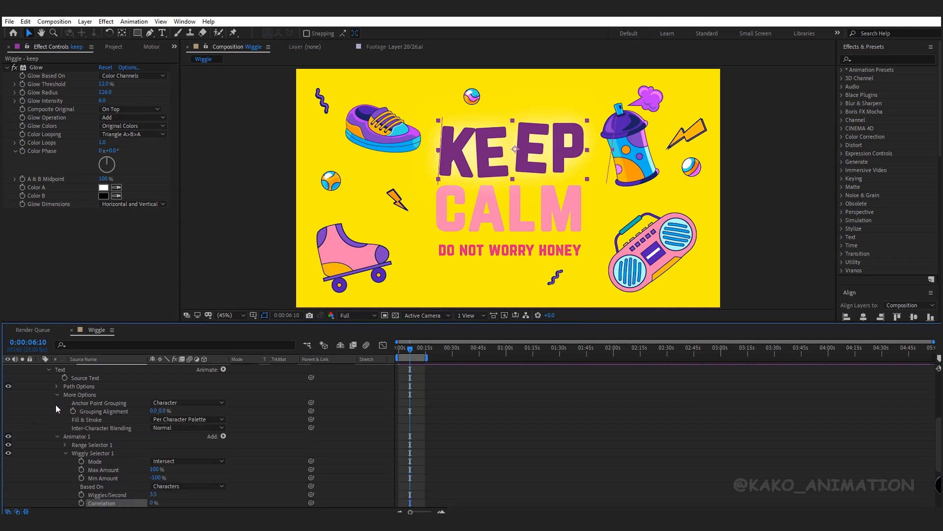
pyautogui.click(162, 410)
pyautogui.write('-26')
pyautogui.press('Return')
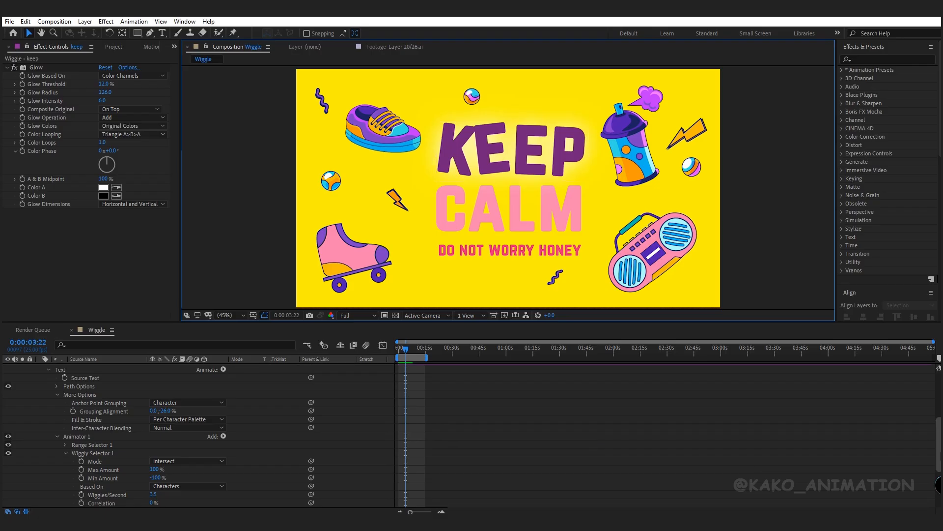
# - Add a Rotation text animator to the calm layer
pyautogui.moveTo(940, 456); pyautogui.dragTo(941, 422)
pyautogui.click(40, 449)
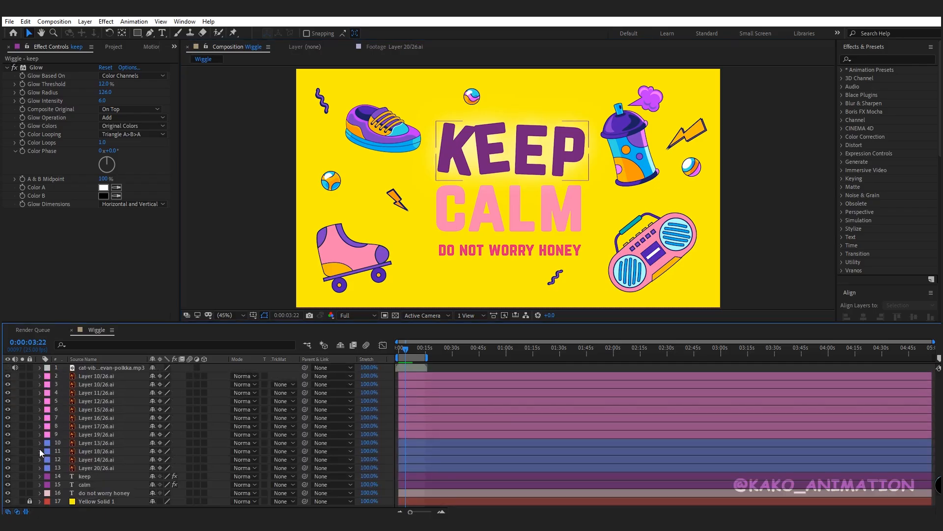
pyautogui.click(82, 485)
pyautogui.click(40, 485)
pyautogui.click(223, 486)
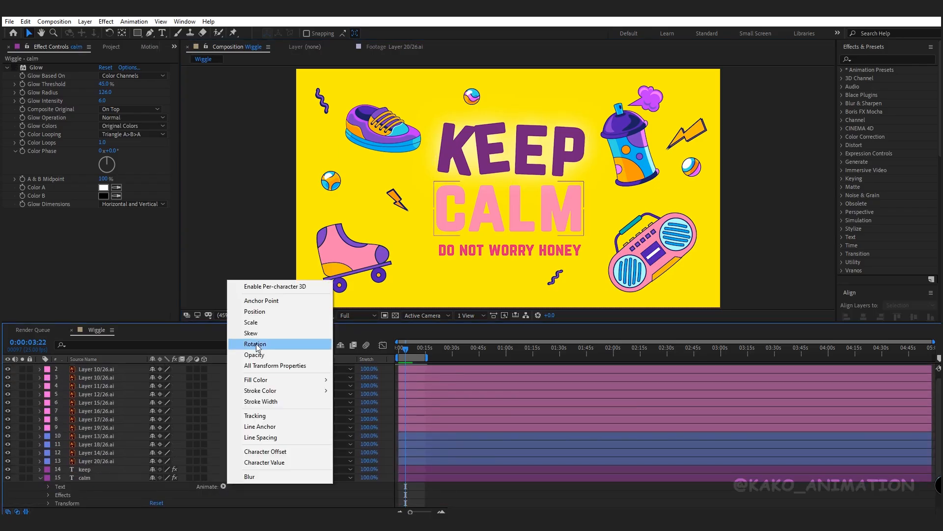
pyautogui.click(236, 341)
# - Add a Wiggly selector to the calm layer's Animator 1
pyautogui.click(224, 478)
pyautogui.moveTo(249, 492)
pyautogui.click(317, 501)
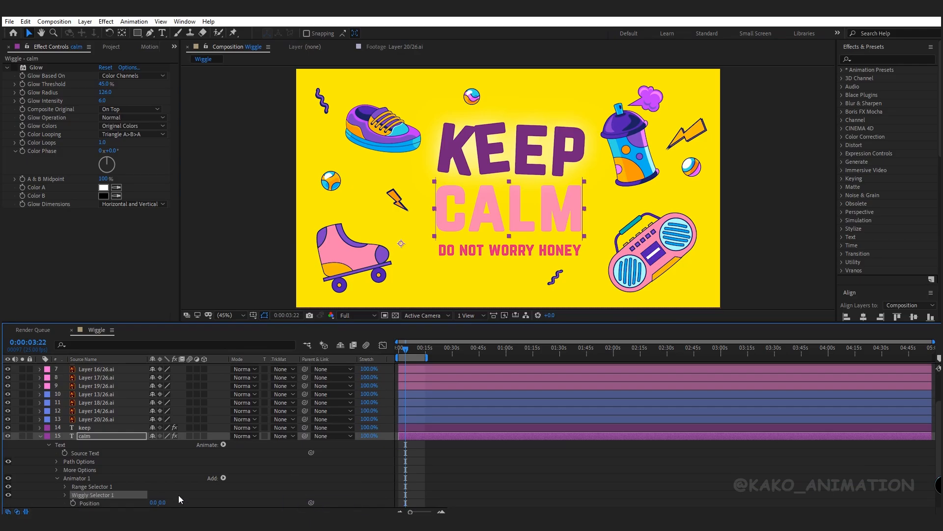
# - Set the calm animator's Position to 0, 20 and Rotation to 10°
pyautogui.scroll(-1, 176, 495)
pyautogui.click(163, 478)
pyautogui.write('20')
pyautogui.press('Return')
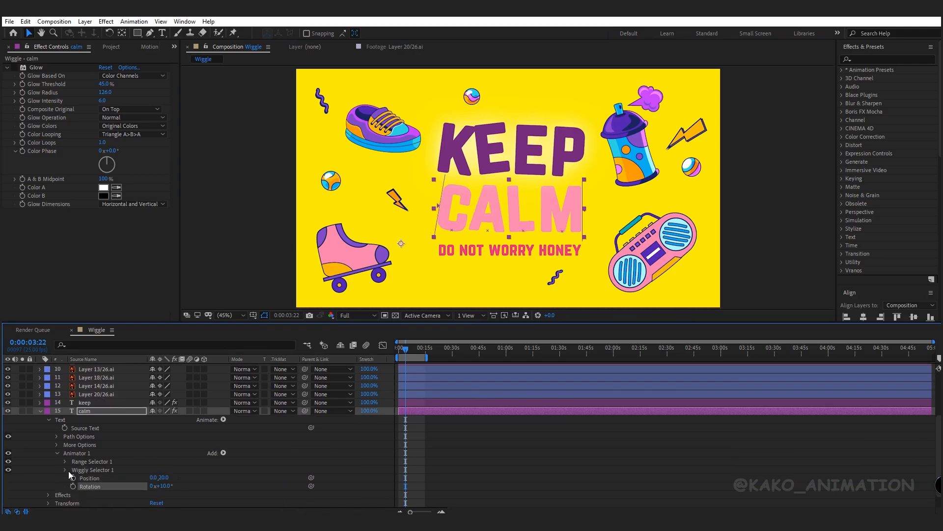
# - Set the calm Wiggly Selector's Wiggles/Second to 3.5 and Correlation to 0%
pyautogui.click(65, 470)
pyautogui.click(155, 461)
pyautogui.write('3.5')
pyautogui.press('Tab')
pyautogui.write('0')
pyautogui.press('Return')
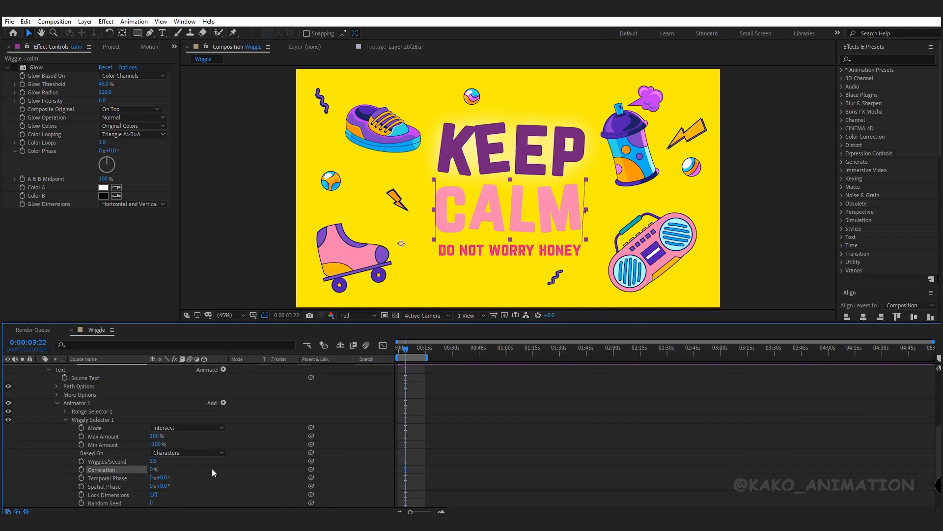
# - Set the calm layer's Grouping Alignment in More Options to -50%
pyautogui.click(57, 394)
pyautogui.click(160, 413)
pyautogui.write('-50')
pyautogui.press('Return')
# - Apply the Wave Warp effect to the do not worry honey text layer
pyautogui.scroll(1, 179, 410)
pyautogui.click(41, 387)
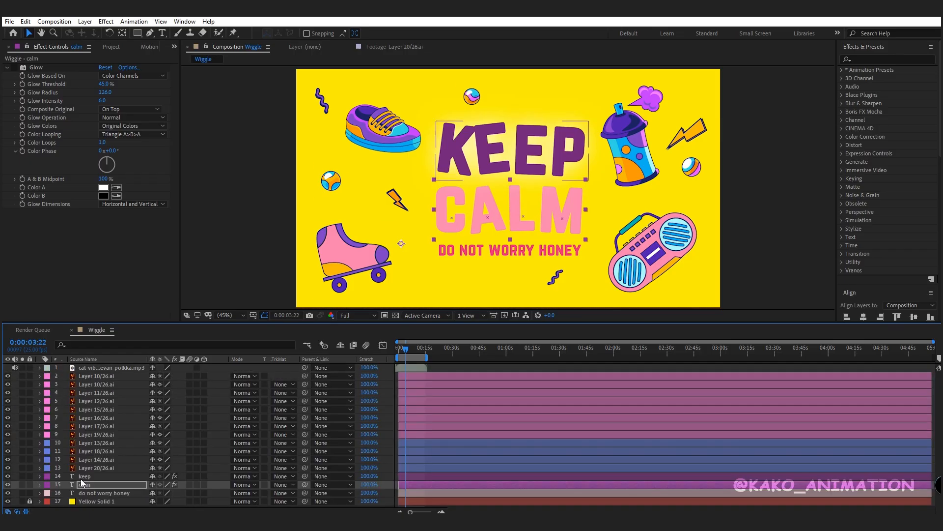
pyautogui.click(103, 493)
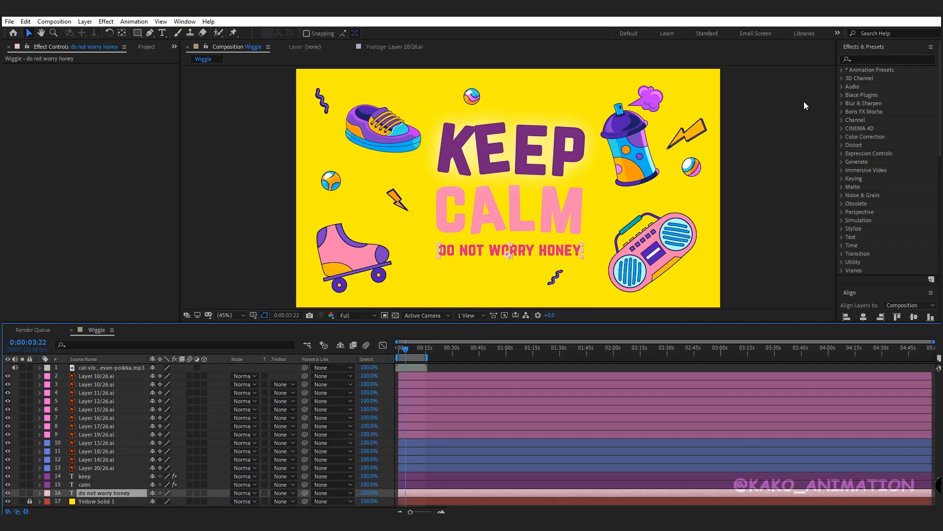
pyautogui.click(866, 58)
pyautogui.write('wav')
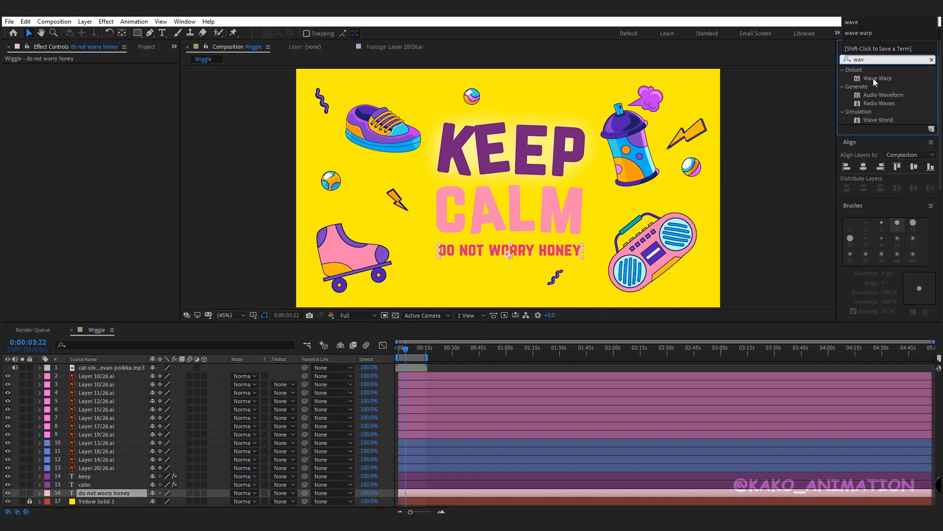
pyautogui.doubleClick(876, 79)
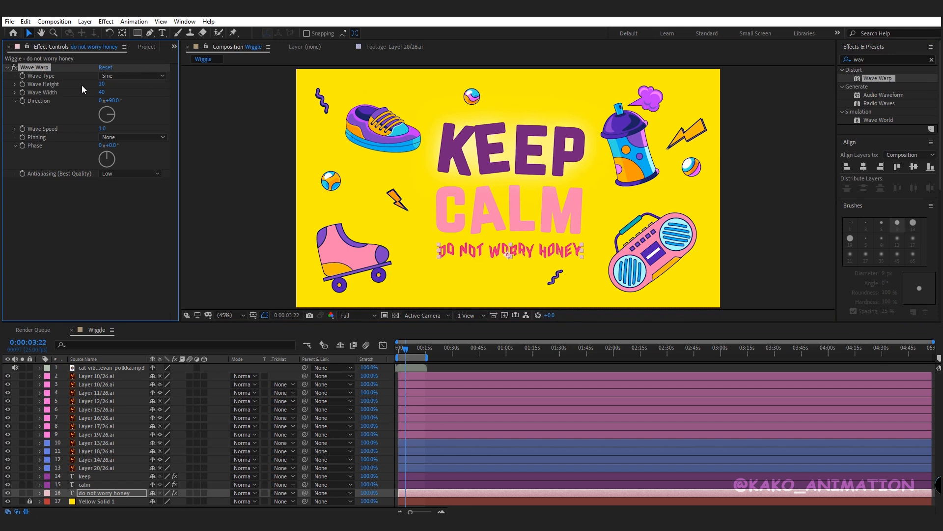
# - Set Wave Warp's Wave Height to 5 and Wave Width to 126, and preview the composition
pyautogui.click(103, 84)
pyautogui.write('5')
pyautogui.press('Tab')
pyautogui.write('12')
pyautogui.press('Return')
pyautogui.press('space')
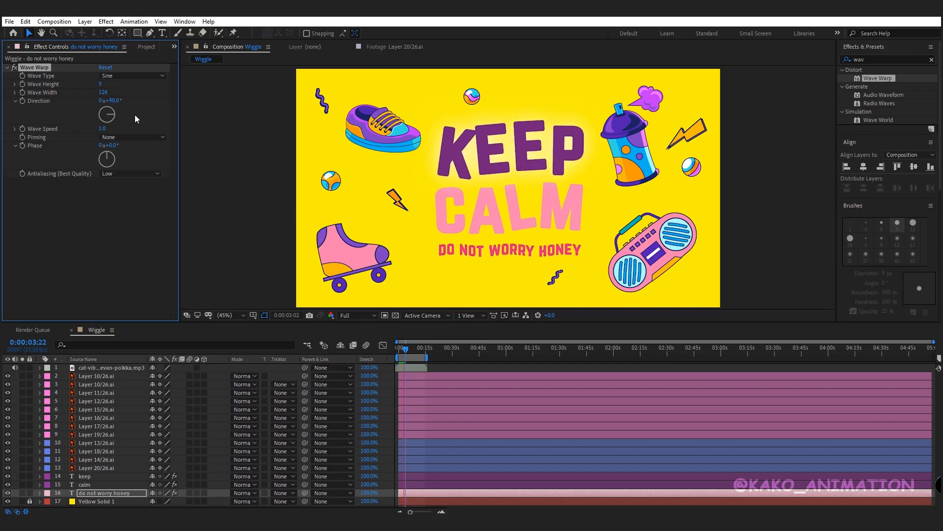
# - Apply the Wiggle - position animation preset to the spray can layer
pyautogui.click(624, 151)
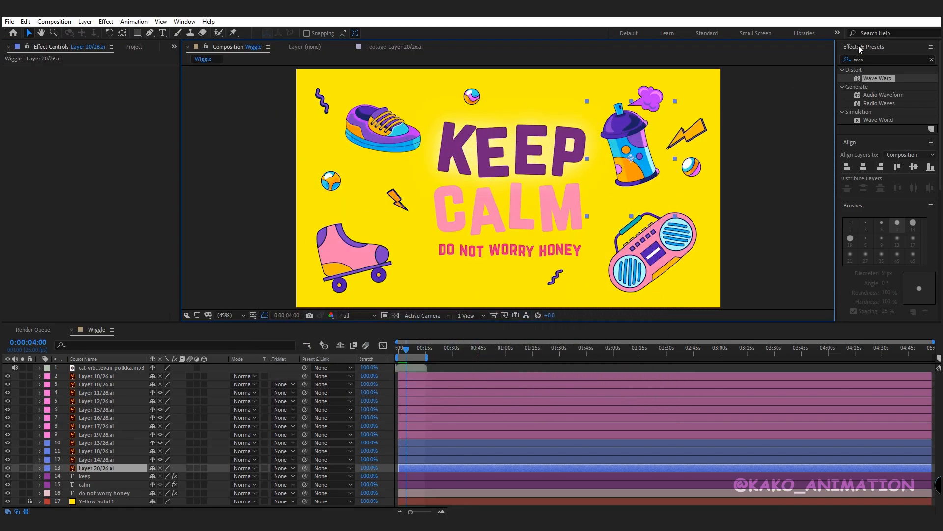
pyautogui.click(874, 59)
pyautogui.write('wigg')
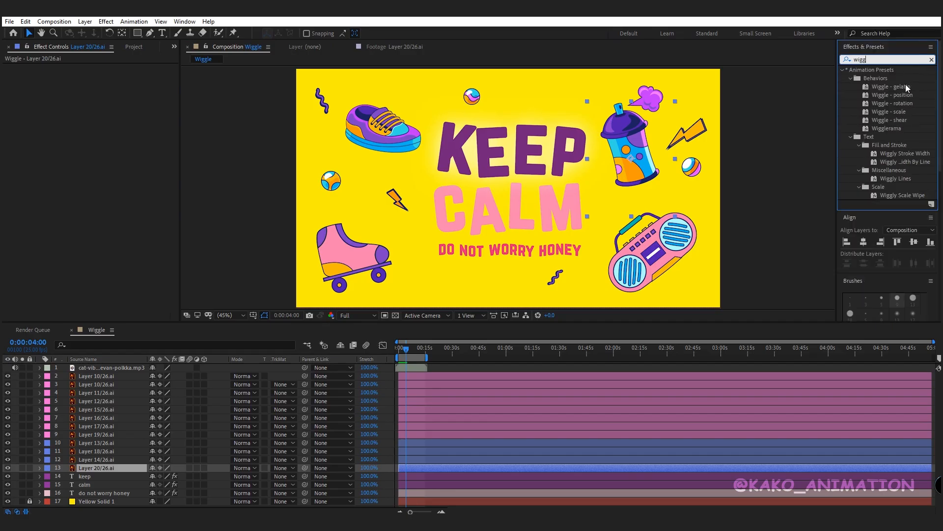
pyautogui.click(906, 84)
pyautogui.click(906, 112)
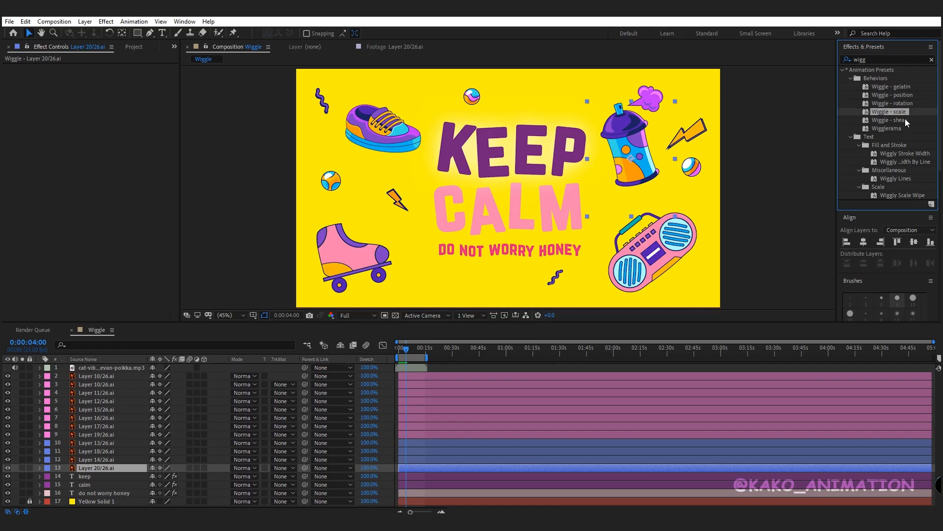
pyautogui.click(905, 120)
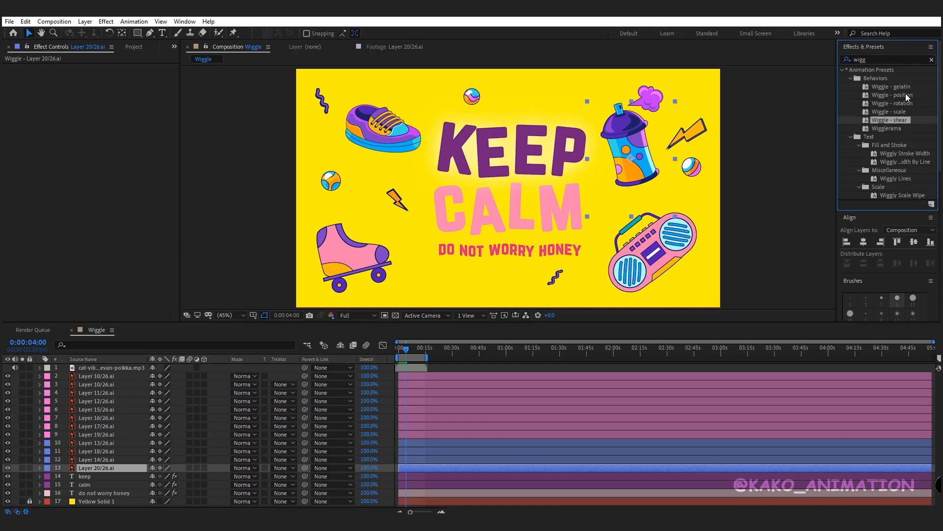
pyautogui.click(906, 95)
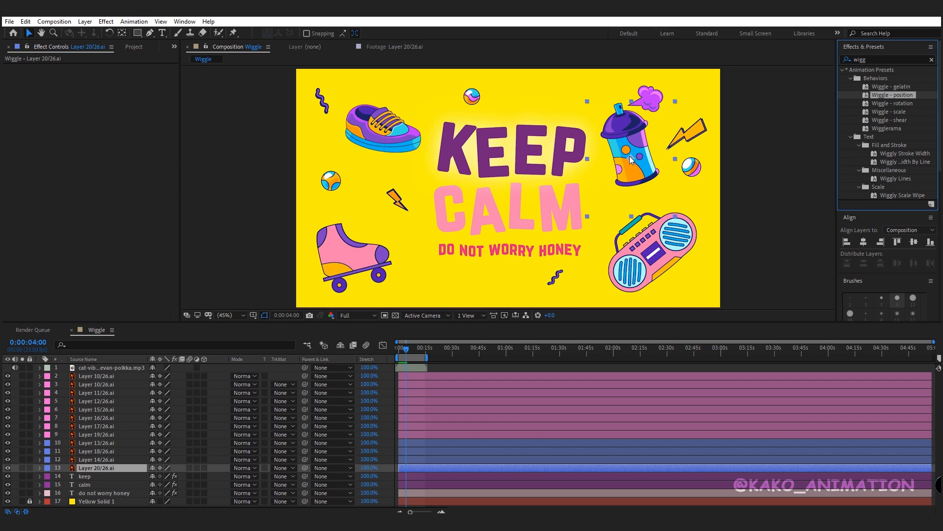
pyautogui.click(881, 104)
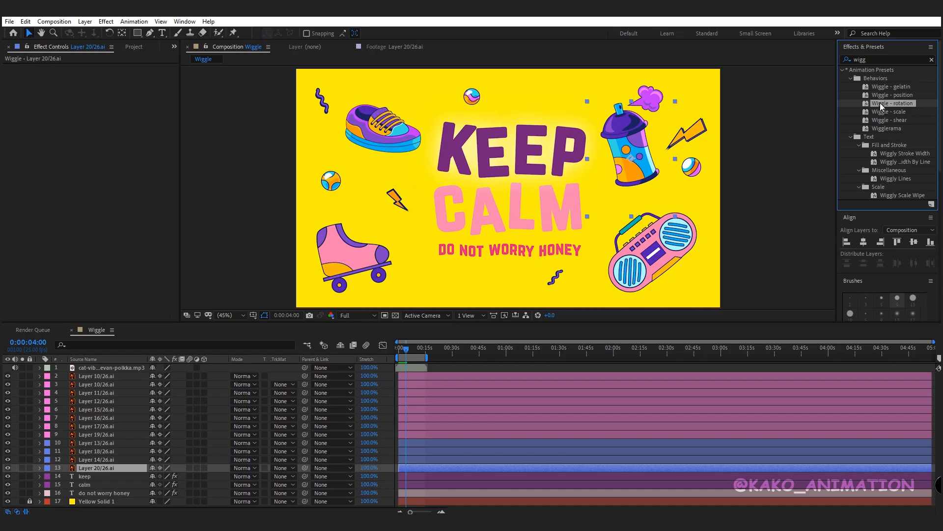
pyautogui.doubleClick(880, 95)
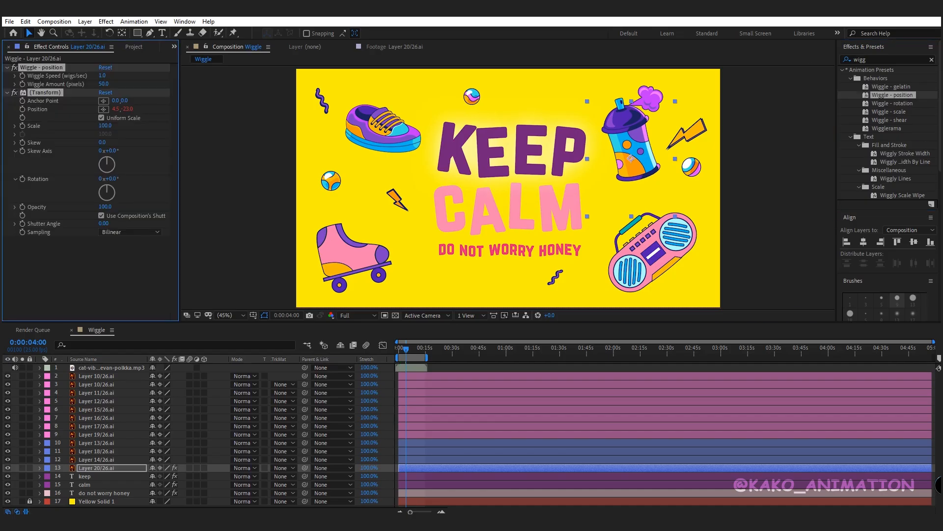
# - Set the Wiggle Speed to 3 and Wiggle Amount to 8 pixels, and preview the animation
pyautogui.click(103, 77)
pyautogui.press('Return')
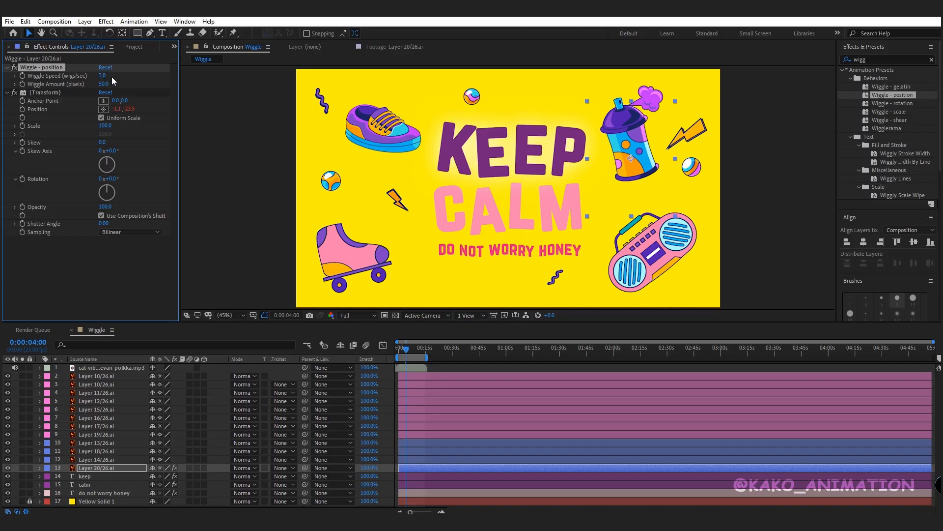
pyautogui.click(102, 84)
pyautogui.write('8')
pyautogui.press('Return')
pyautogui.press('space')
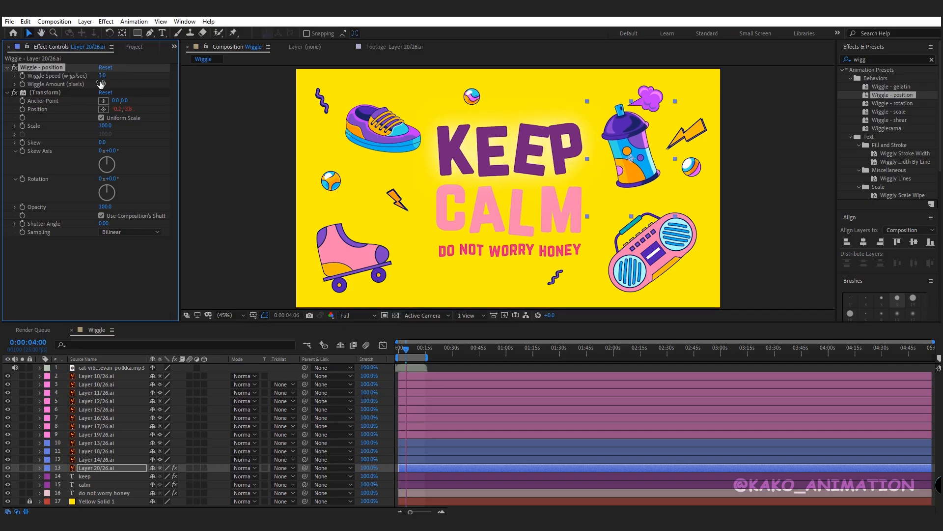
# - Scrub the Wiggle Amount and Wiggle Speed higher, then restore amount 8 and speed 3
pyautogui.moveTo(100, 84); pyautogui.dragTo(143, 83)
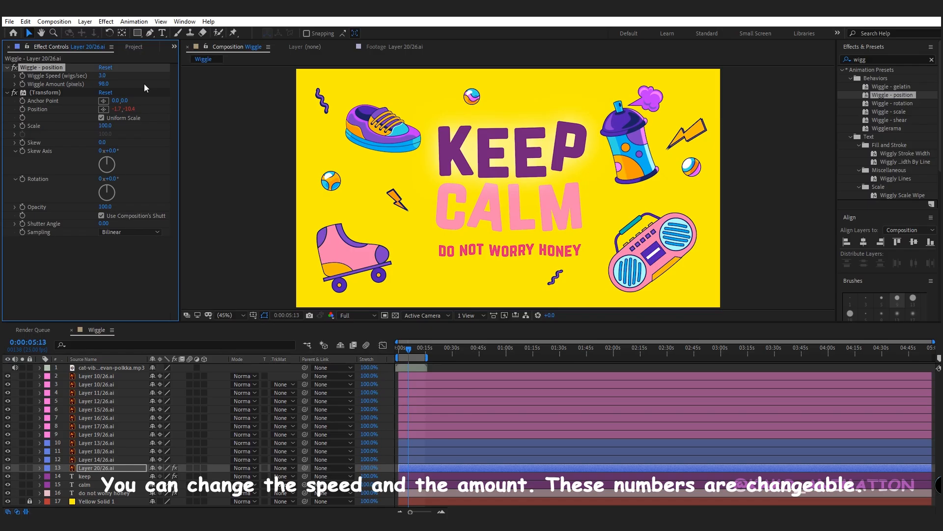
pyautogui.click(105, 84)
pyautogui.write('8')
pyautogui.press('Return')
pyautogui.moveTo(101, 75); pyautogui.dragTo(128, 80)
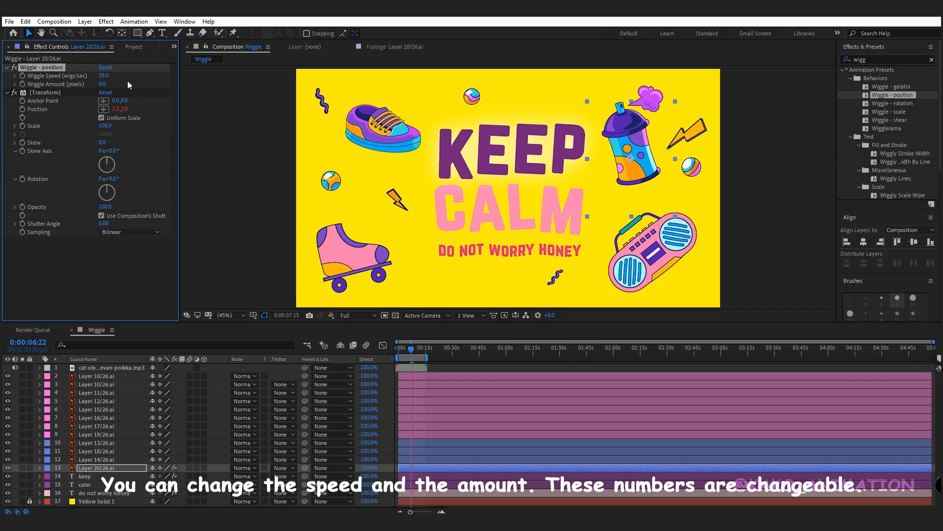
pyautogui.click(105, 75)
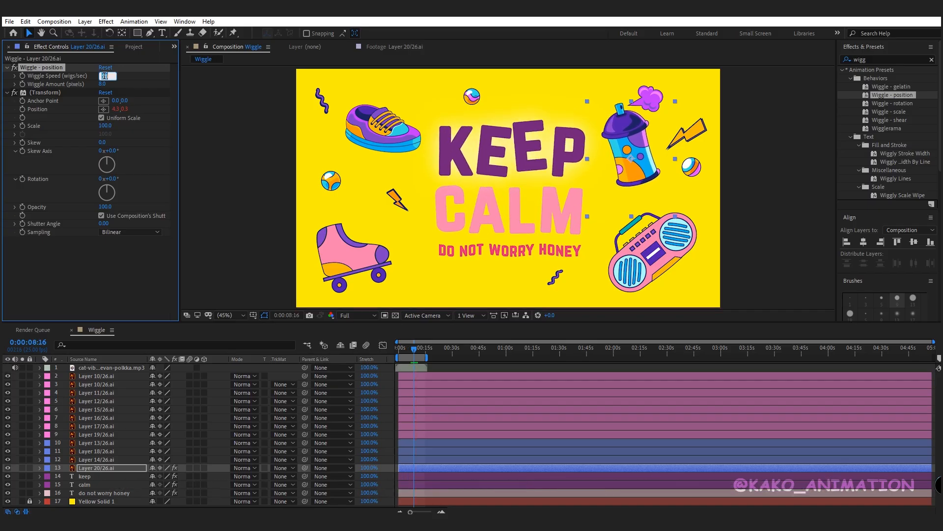
pyautogui.write('3')
pyautogui.press('Return')
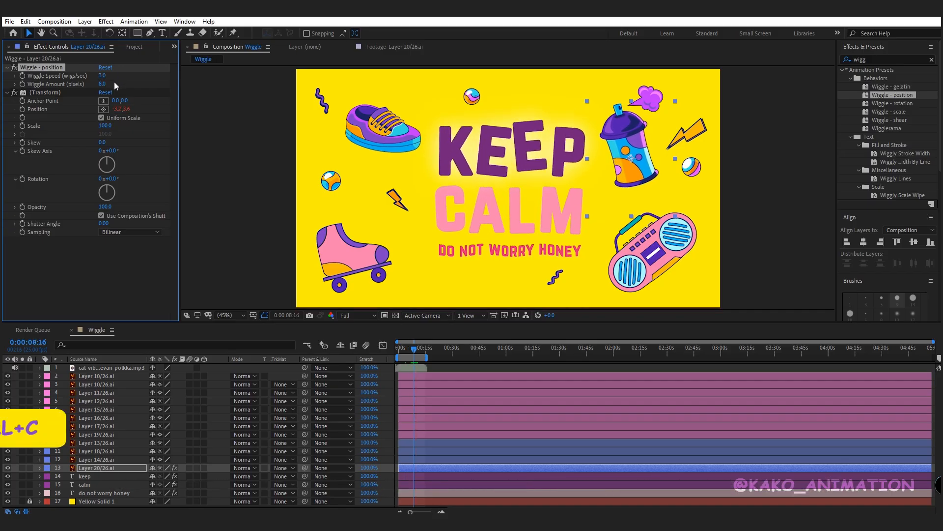
# - Copy the Wiggle - position effect from the spray can layer and paste it onto the shoe, roller skate and boombox layers
pyautogui.keyDown('ctrl'); pyautogui.click(69, 93); pyautogui.keyUp('ctrl')
pyautogui.hotkey('ctrl', 'c')
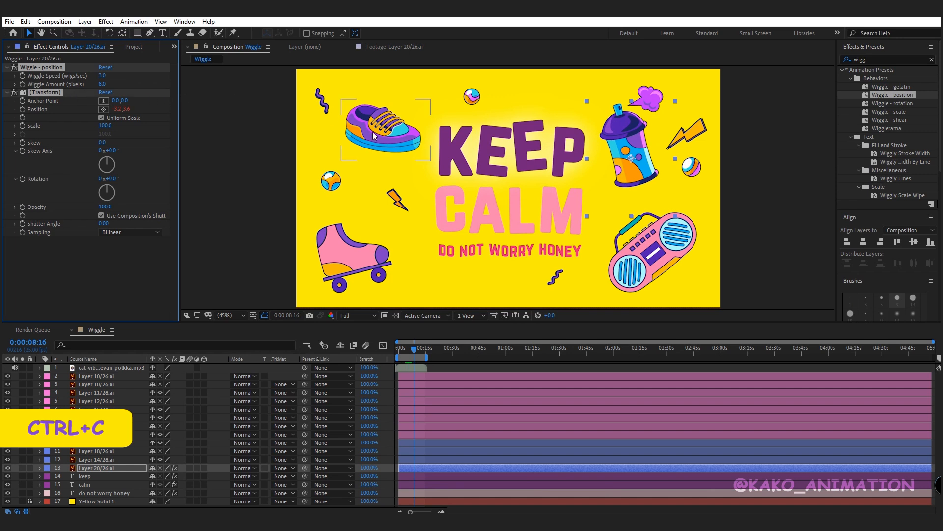
pyautogui.click(383, 129)
pyautogui.keyDown('shift'); pyautogui.click(372, 254); pyautogui.keyUp('shift')
pyautogui.keyDown('shift'); pyautogui.click(681, 254); pyautogui.keyUp('shift')
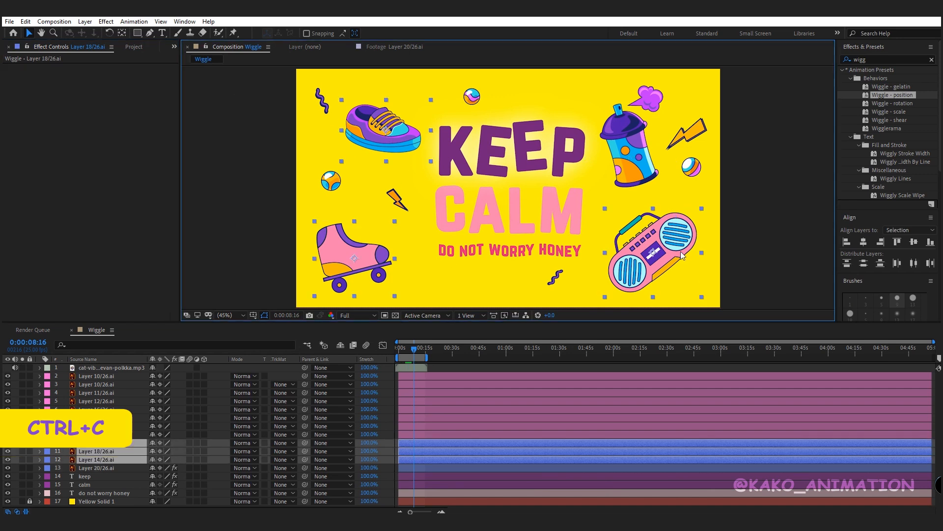
pyautogui.hotkey('ctrl', 'v')
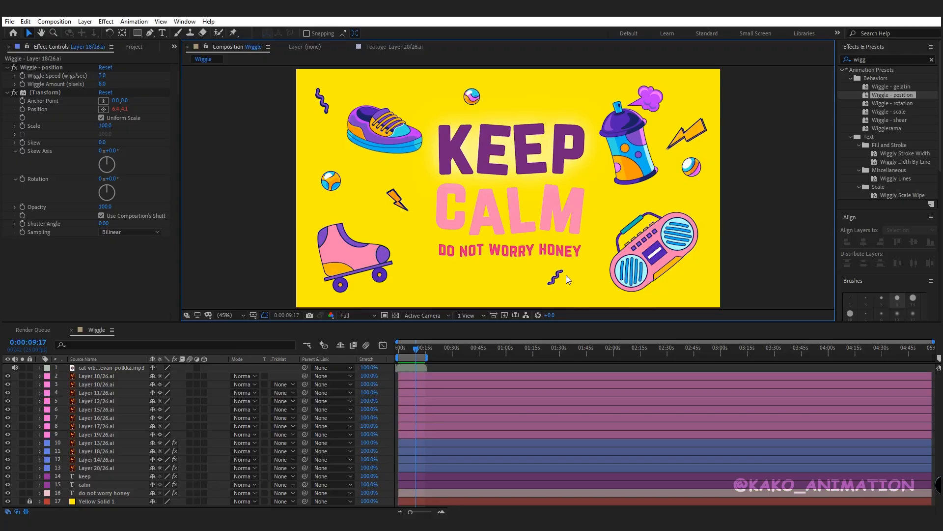
# - Add a wiggle(4,16) expression to the Rotation of the purple squiggle layer, Layer 10/26.ai
pyautogui.click(318, 176)
pyautogui.click(105, 376)
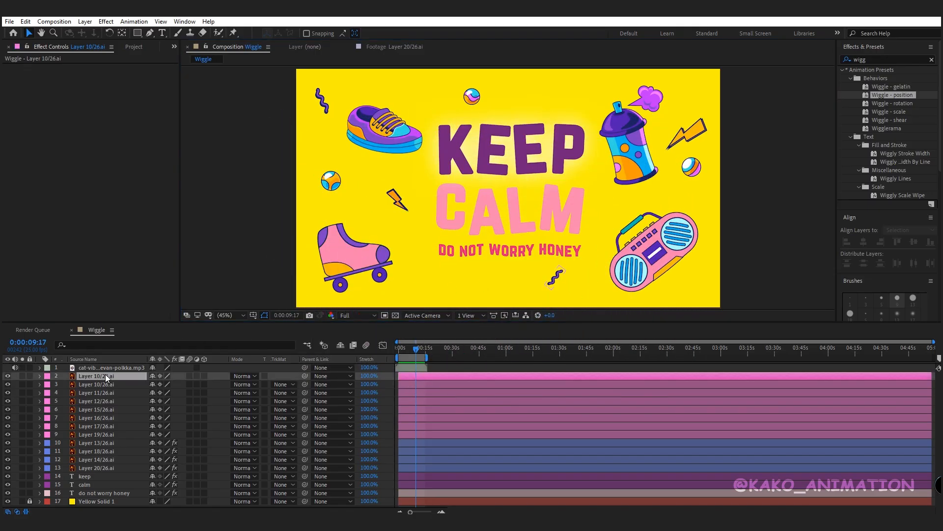
pyautogui.click(40, 375)
pyautogui.click(47, 384)
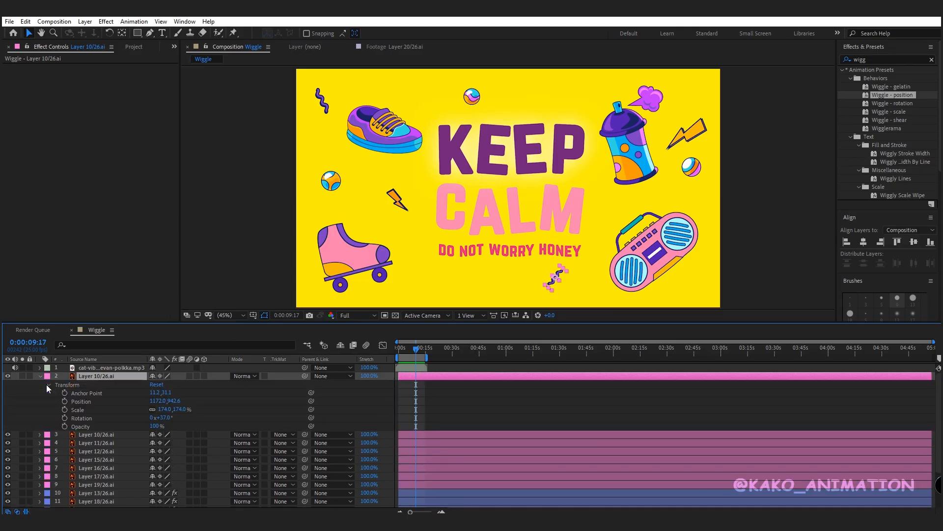
pyautogui.keyDown('alt'); pyautogui.click(64, 419); pyautogui.keyUp('alt')
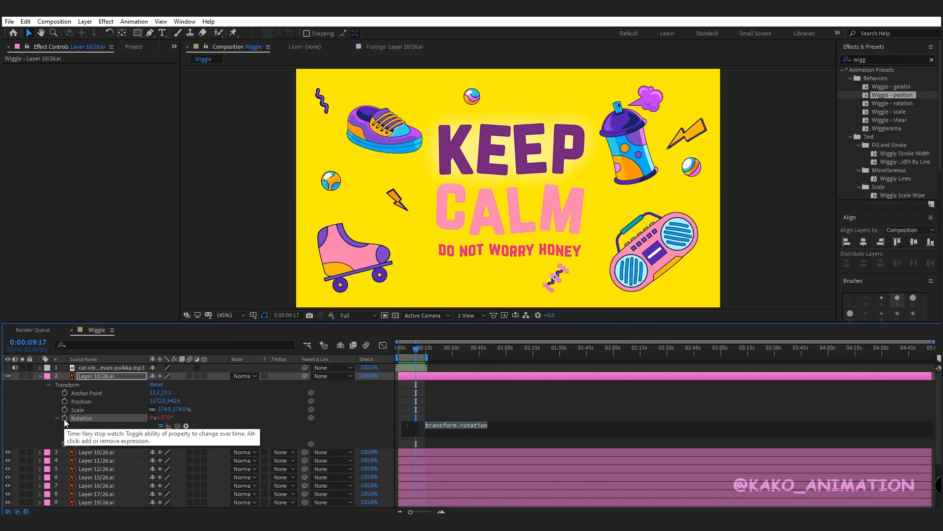
pyautogui.press('BackSpace')
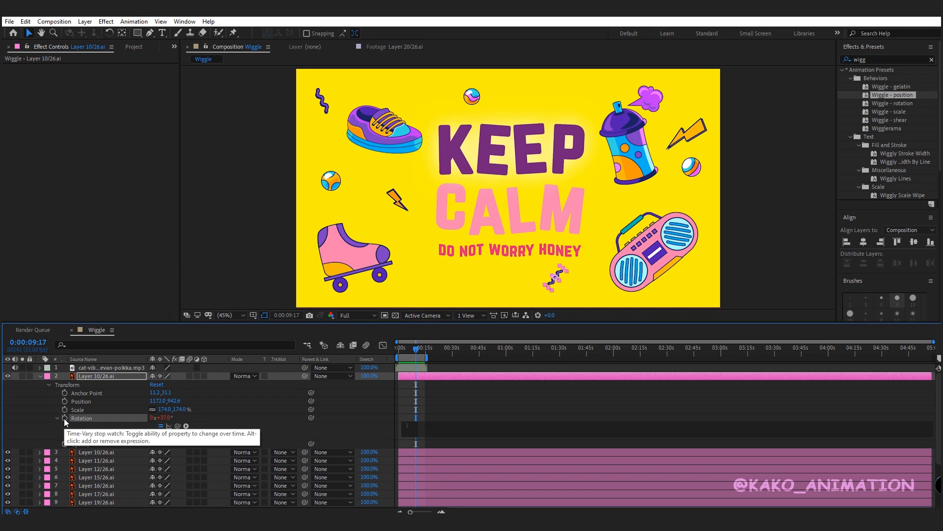
pyautogui.write('wiggle')
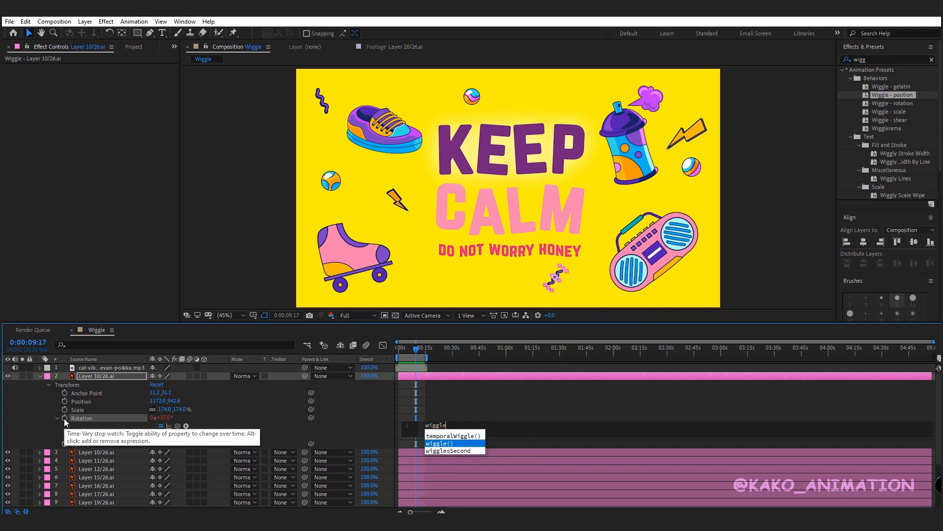
pyautogui.press('Return')
pyautogui.write('4,16')
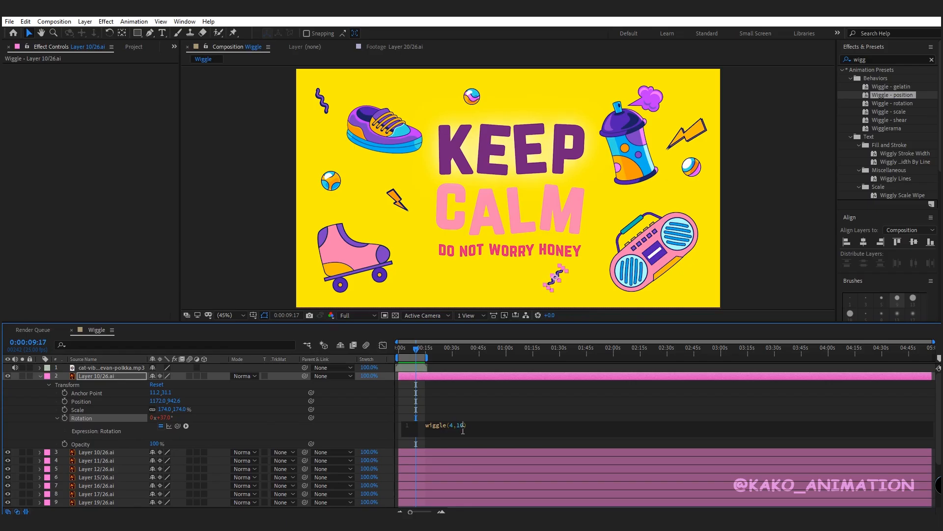
pyautogui.click(481, 413)
# - Zoom in on the squiggle and preview its wiggling rotation
pyautogui.scroll(4, 582, 305)
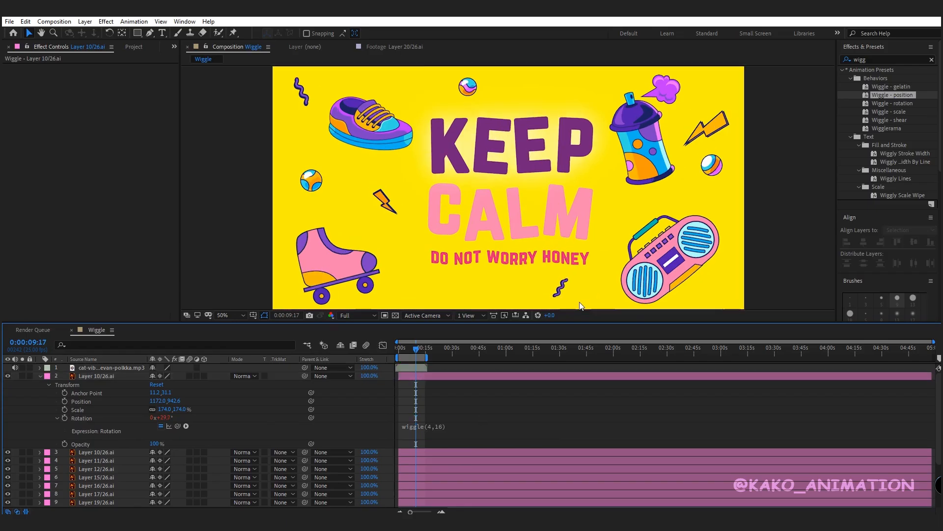
pyautogui.moveTo(646, 290); pyautogui.dragTo(549, 152)
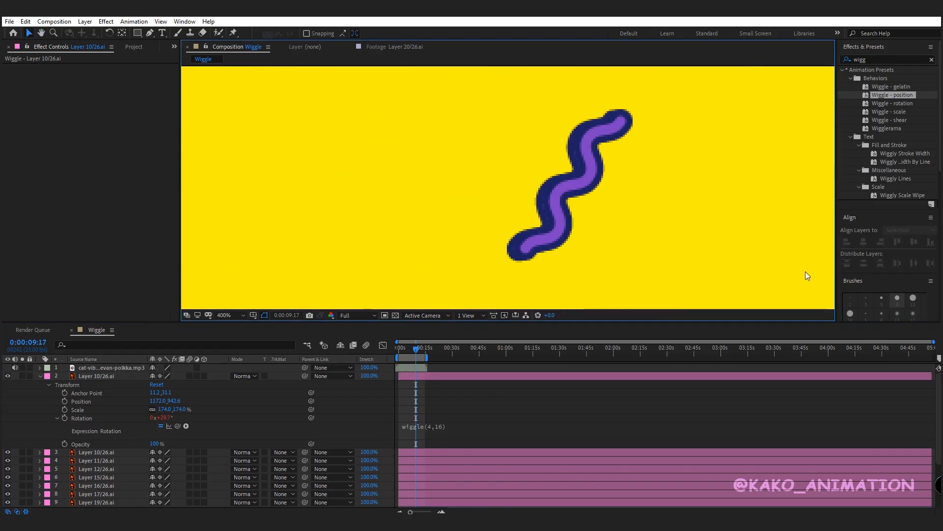
pyautogui.press('space')
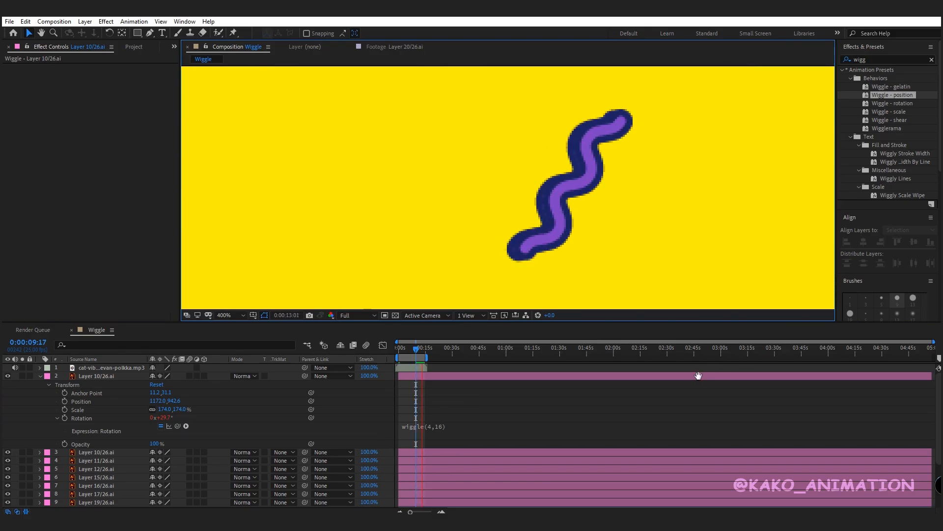
pyautogui.press('space')
pyautogui.press(',')
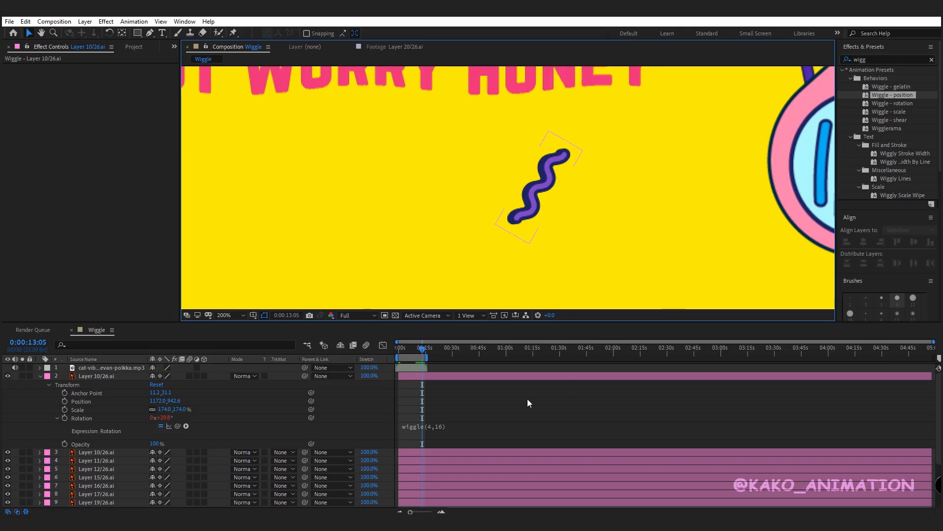
# - Copy the wiggle(4,16) expression and paste it as an expression on the squiggle's Opacity
pyautogui.click(435, 425)
pyautogui.hotkey('ctrl', 'c')
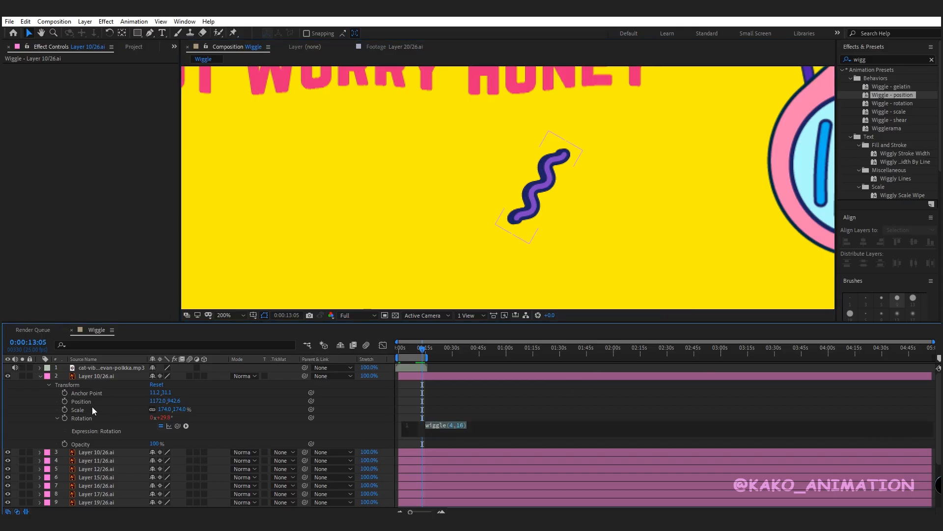
pyautogui.click(76, 444)
pyautogui.keyDown('alt'); pyautogui.click(64, 443); pyautogui.keyUp('alt')
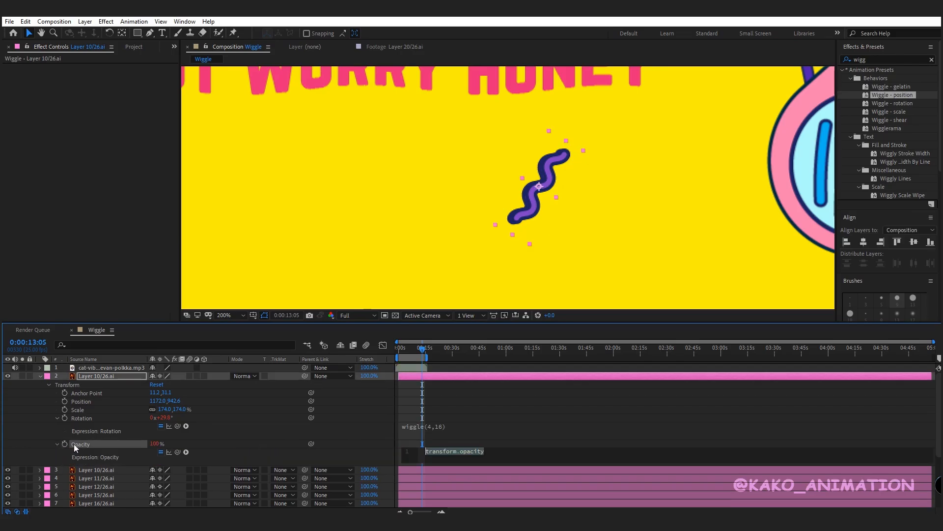
pyautogui.hotkey('ctrl', 'v')
pyautogui.click(241, 441)
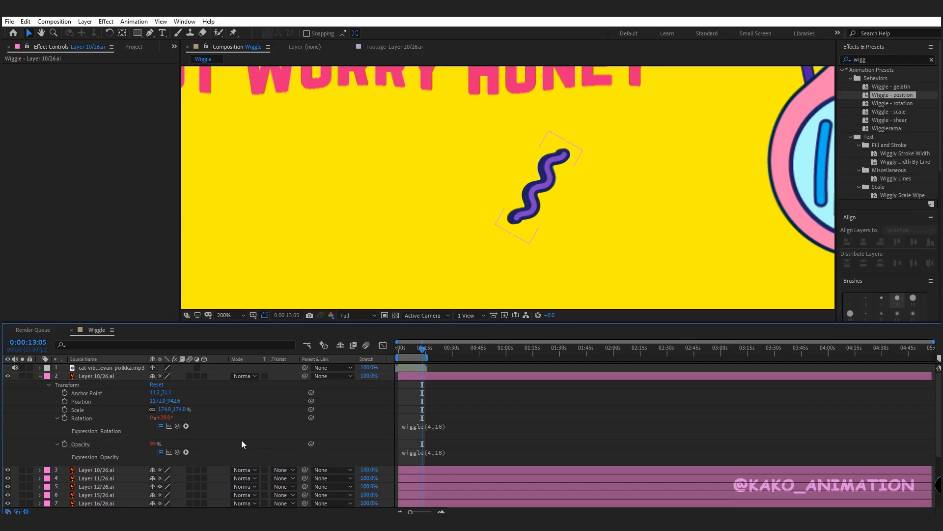
# - Preview the squiggle animation and fit the composition back in the viewer
pyautogui.press('space')
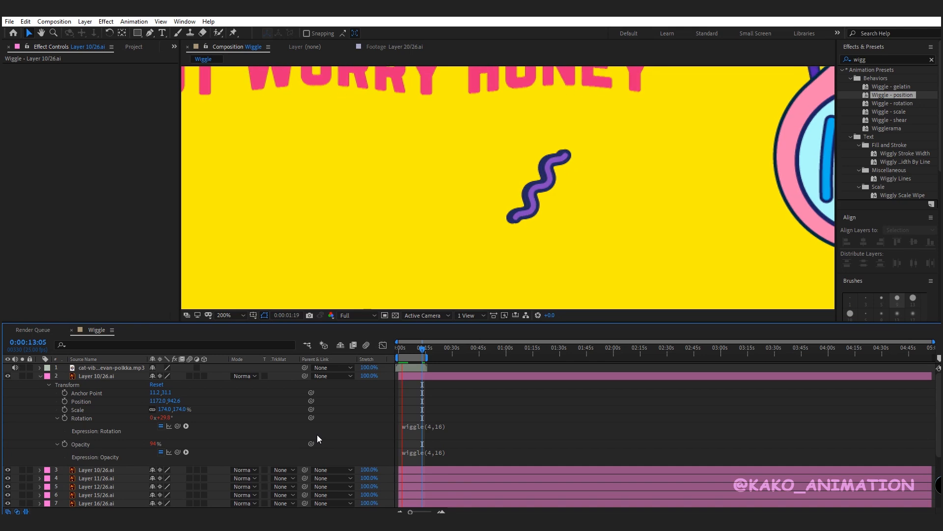
pyautogui.press('space')
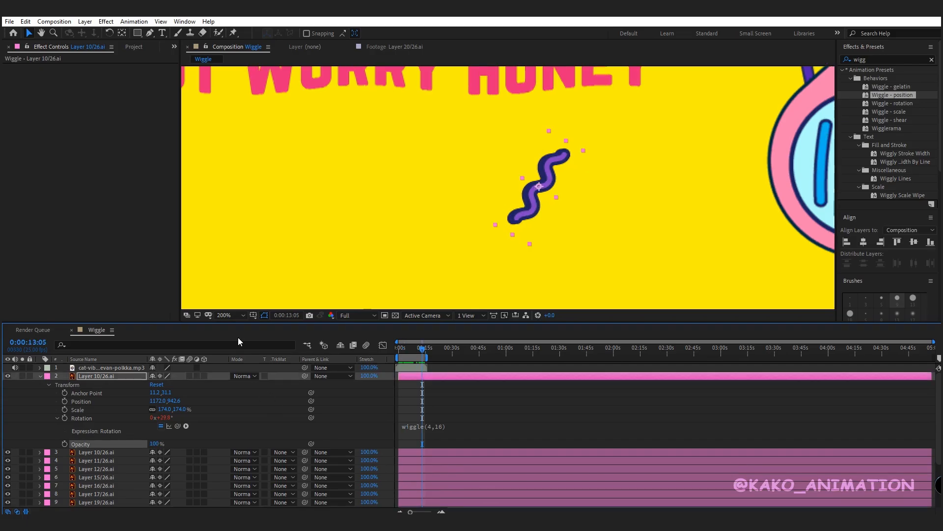
pyautogui.click(234, 319)
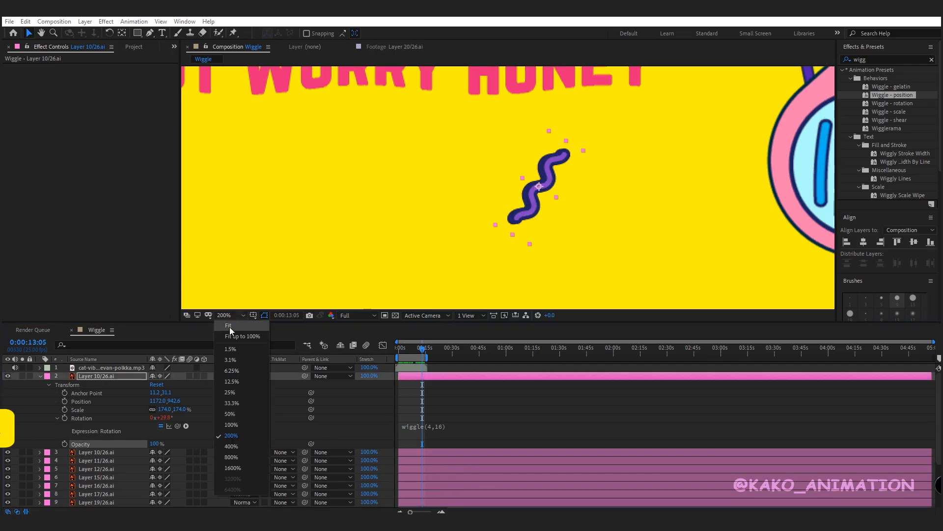
pyautogui.click(230, 328)
# - Paste the wiggle(4,16) expression into the Rotation of the second Layer 10/26.ai and Layer 11/26.ai
pyautogui.click(113, 451)
pyautogui.press('r')
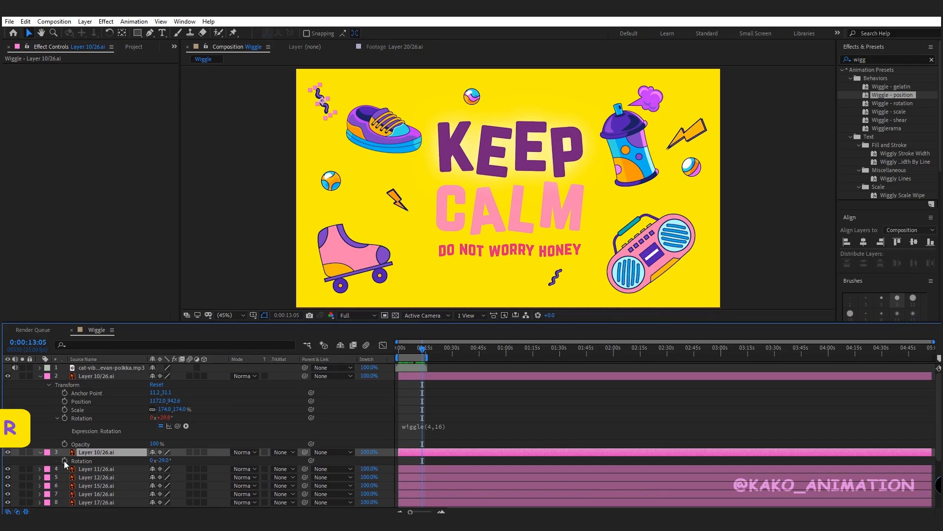
pyautogui.keyDown('alt'); pyautogui.click(64, 461); pyautogui.keyUp('alt')
pyautogui.hotkey('ctrl', 'v')
pyautogui.click(207, 437)
pyautogui.click(96, 486)
pyautogui.press('r')
pyautogui.keyDown('alt'); pyautogui.click(63, 493); pyautogui.keyUp('alt')
pyautogui.hotkey('ctrl', 'v')
pyautogui.click(202, 467)
# - Paste the wiggle(4,16) rotation expression into Layer 12/26.ai and Layer 15/26.ai
pyautogui.scroll(-3, 147, 452)
pyautogui.click(116, 437)
pyautogui.press('r')
pyautogui.keyDown('alt'); pyautogui.click(64, 445); pyautogui.keyUp('alt')
pyautogui.hotkey('ctrl', 'v')
pyautogui.click(85, 471)
pyautogui.press('r')
pyautogui.keyDown('alt'); pyautogui.click(64, 479); pyautogui.keyUp('alt')
pyautogui.hotkey('ctrl', 'v')
# - Paste the wiggle(4,16) rotation expression into Layer 16/26.ai and Layer 17/26.ai
pyautogui.click(89, 503)
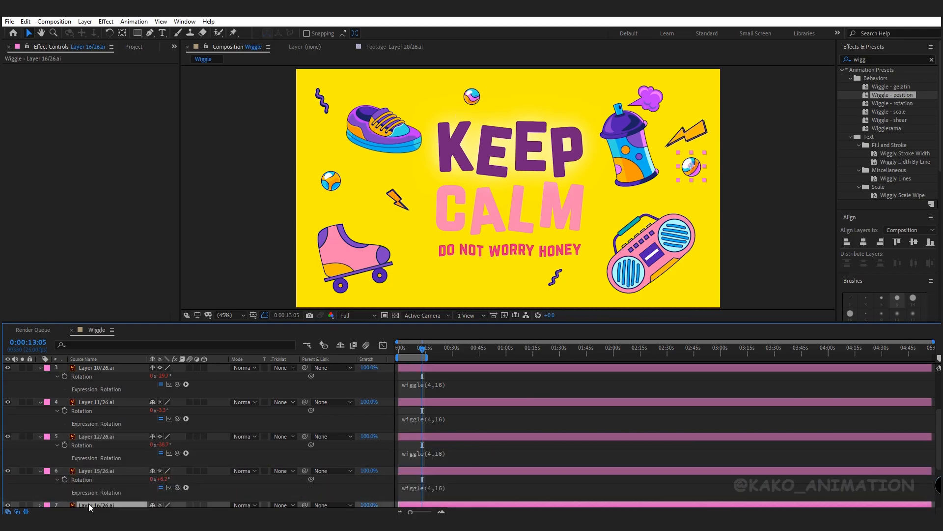
pyautogui.press('r')
pyautogui.keyDown('alt'); pyautogui.click(64, 502); pyautogui.keyUp('alt')
pyautogui.hotkey('ctrl', 'v')
pyautogui.click(339, 476)
pyautogui.scroll(-3, 219, 433)
pyautogui.click(118, 432)
pyautogui.press('r')
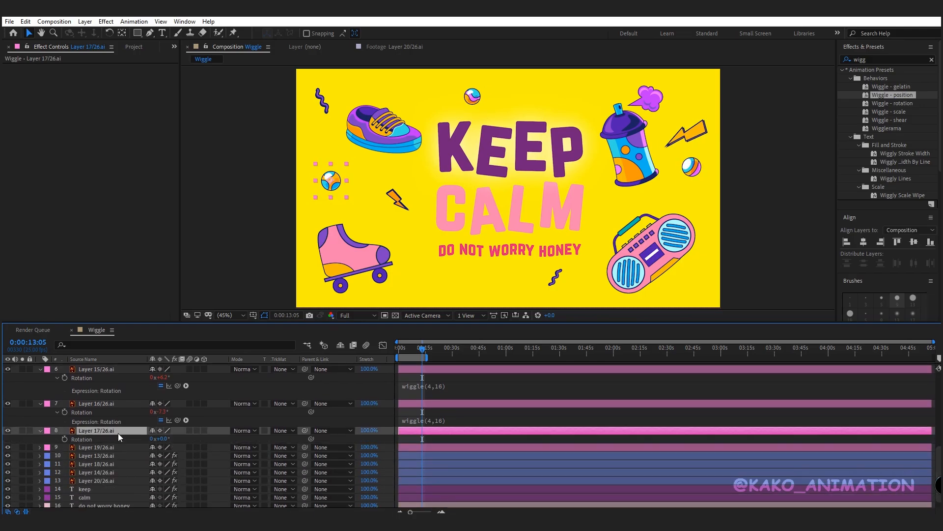
pyautogui.keyDown('alt'); pyautogui.click(64, 439); pyautogui.keyUp('alt')
pyautogui.hotkey('ctrl', 'v')
# - Shift the spray smoke layer's anchor point with the Pan Behind tool and paste the wiggle(4,16) rotation expression into it
pyautogui.click(121, 466)
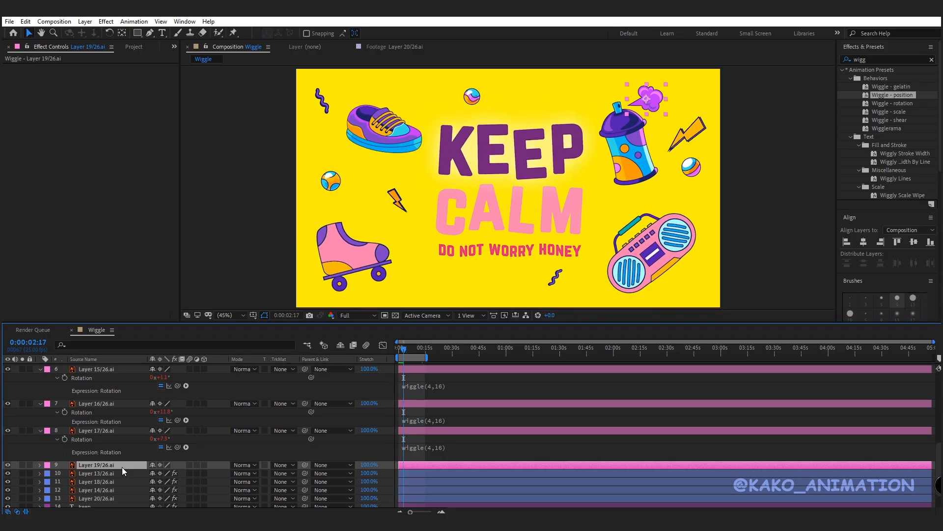
pyautogui.click(122, 33)
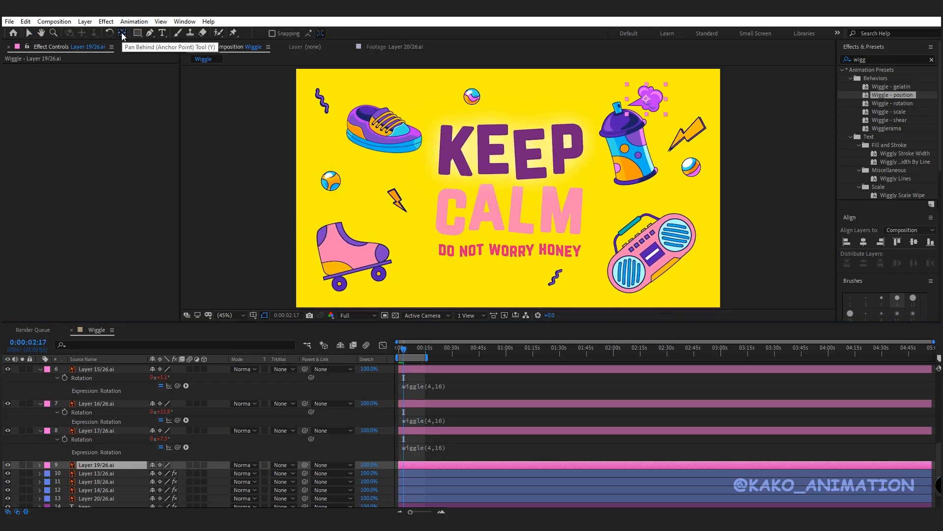
pyautogui.moveTo(646, 99); pyautogui.dragTo(629, 105)
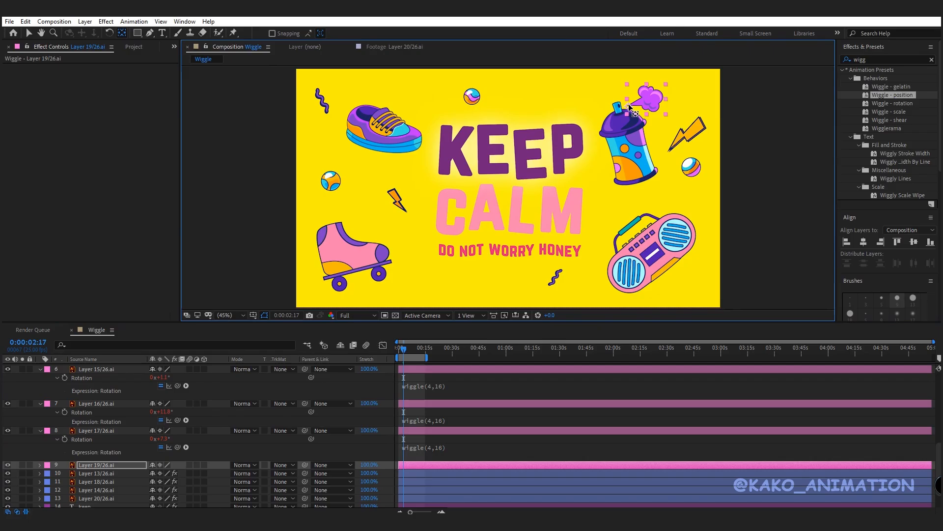
pyautogui.click(29, 32)
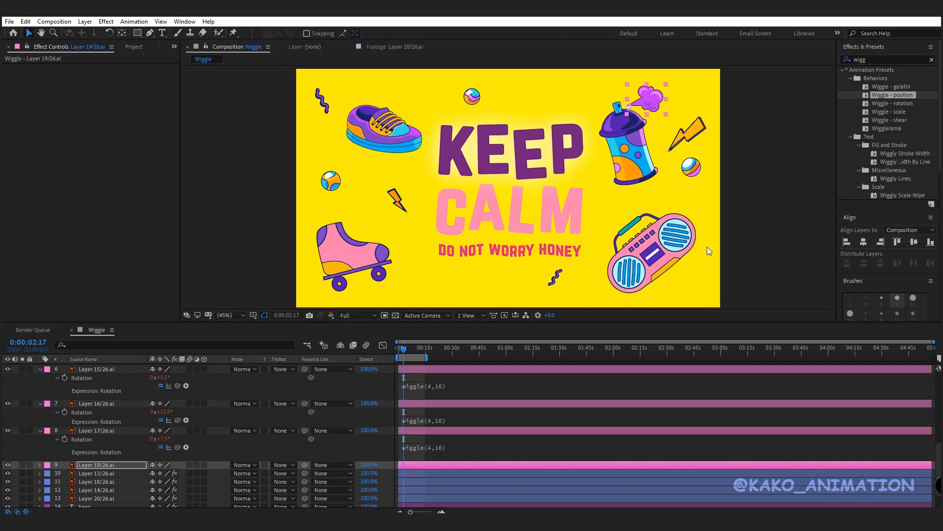
pyautogui.press('r')
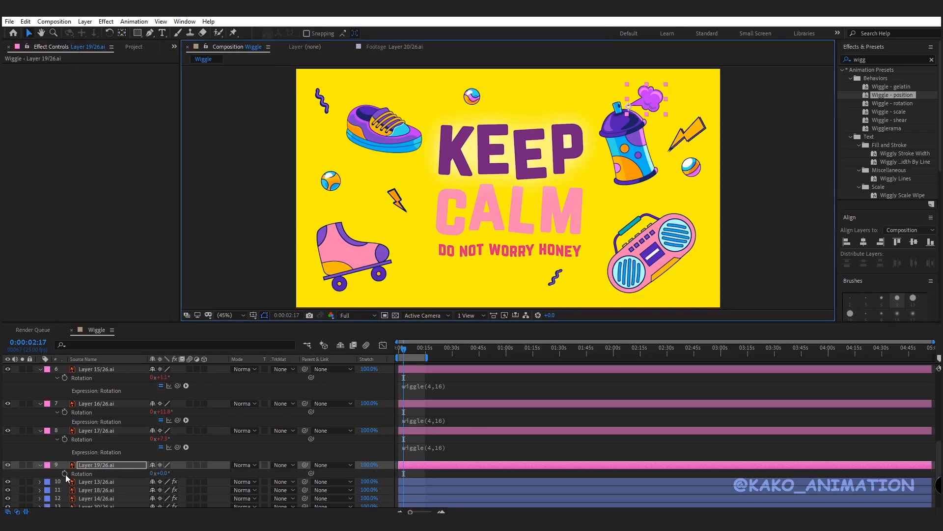
pyautogui.keyDown('alt'); pyautogui.click(64, 473); pyautogui.keyUp('alt')
pyautogui.hotkey('ctrl', 'v')
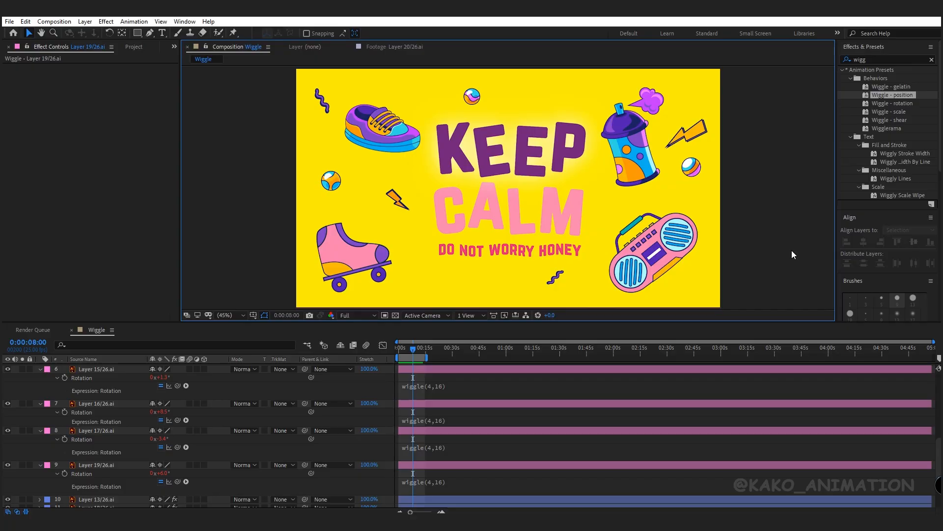
# - Create a new adjustment layer in the composition
pyautogui.moveTo(939, 458); pyautogui.dragTo(938, 390)
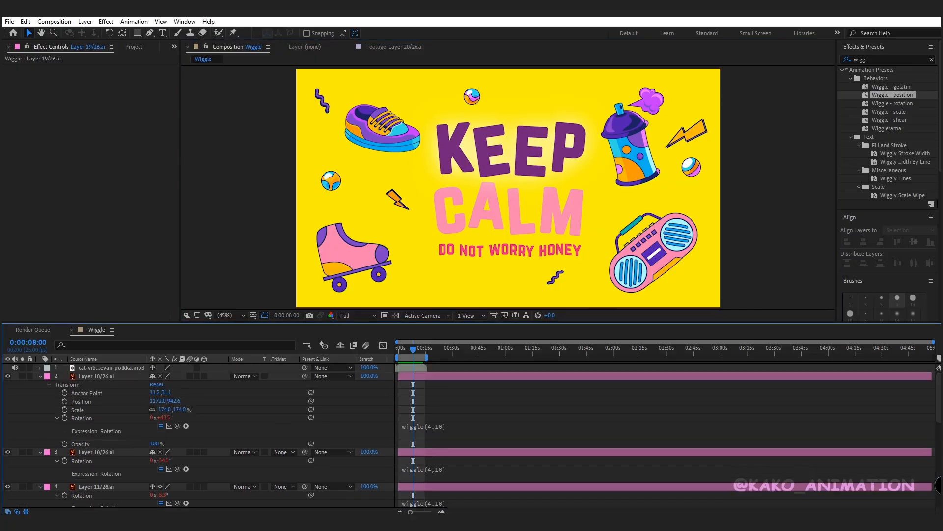
pyautogui.rightClick(252, 399)
pyautogui.moveTo(294, 408)
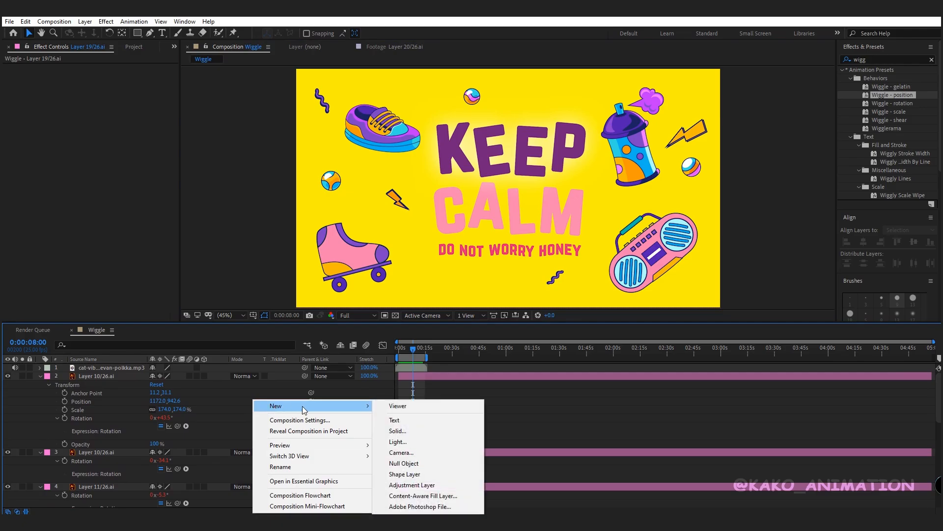
pyautogui.click(408, 484)
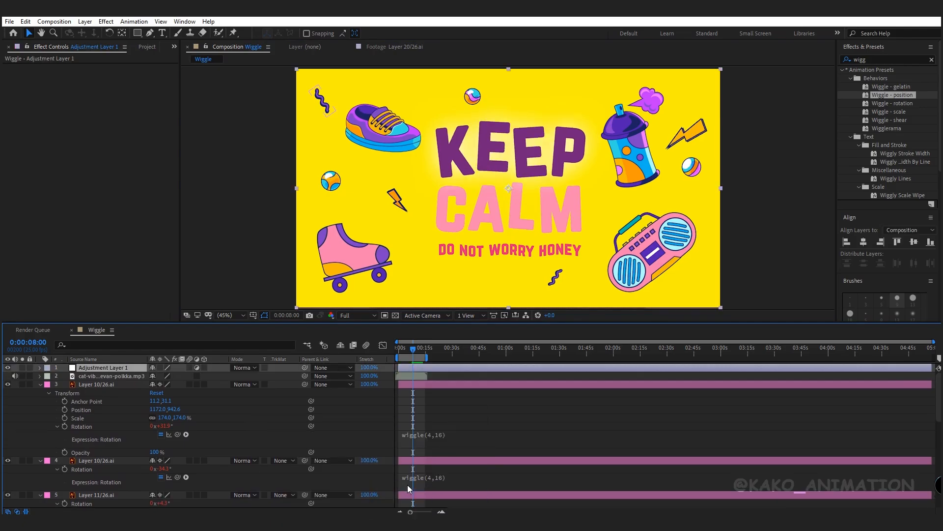
# - Apply the Posterize Time effect to the adjustment layer and set its Frame Rate to 12
pyautogui.click(861, 61)
pyautogui.write('post')
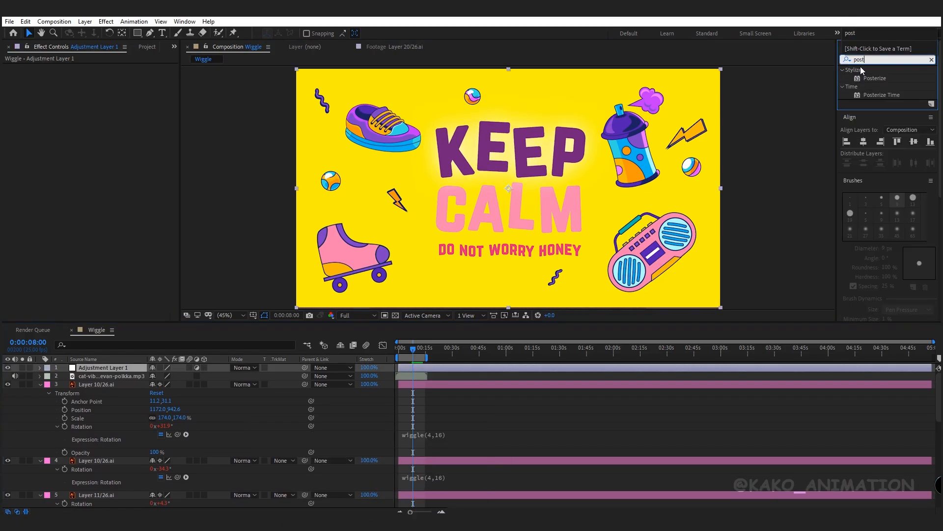
pyautogui.doubleClick(875, 95)
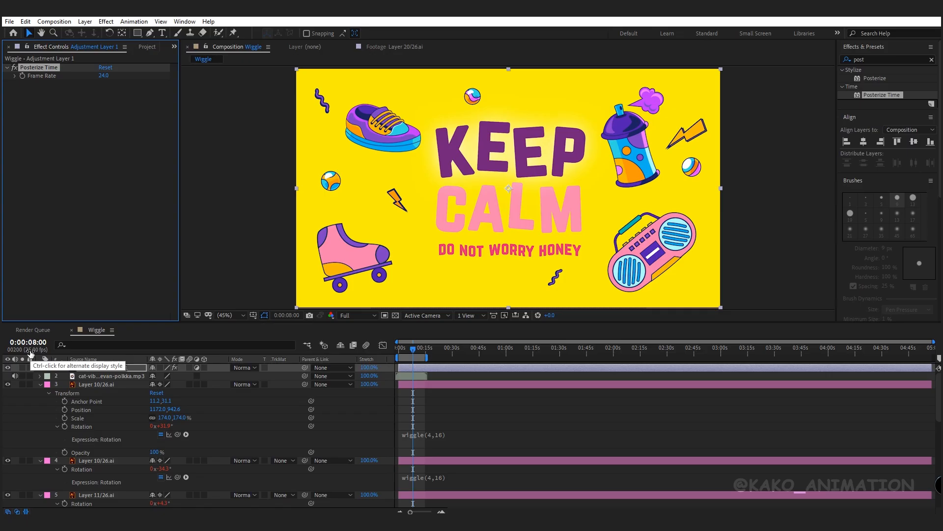
pyautogui.click(108, 80)
pyautogui.press('Return')
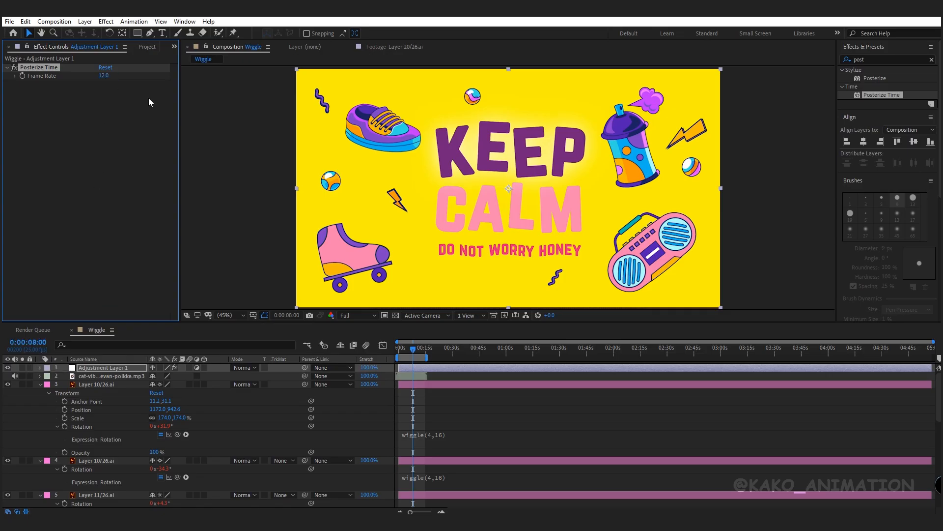